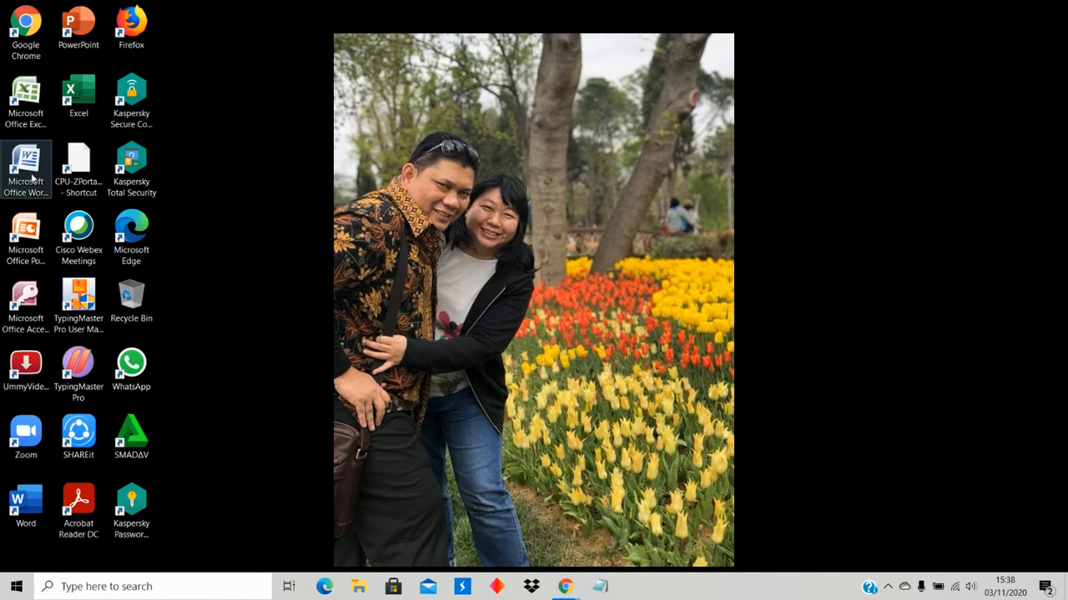
Open Microsoft Office Word from the desktop to get a blank document.
{"action": "double_click", "coordinate": [32, 177]}
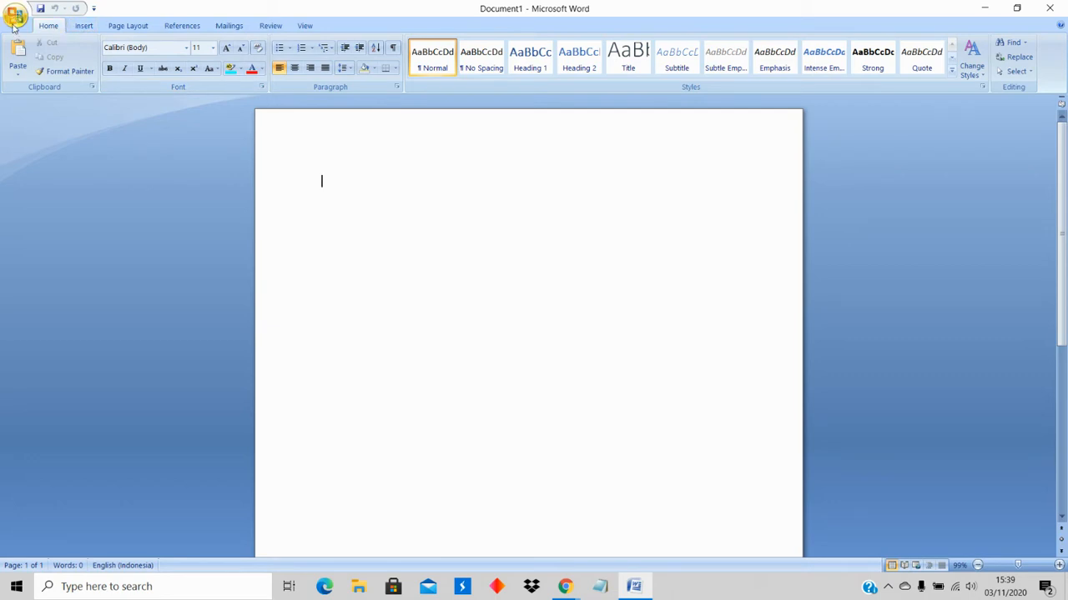
{"action": "left_click", "coordinate": [84, 26]}
{"action": "left_click", "coordinate": [118, 28]}
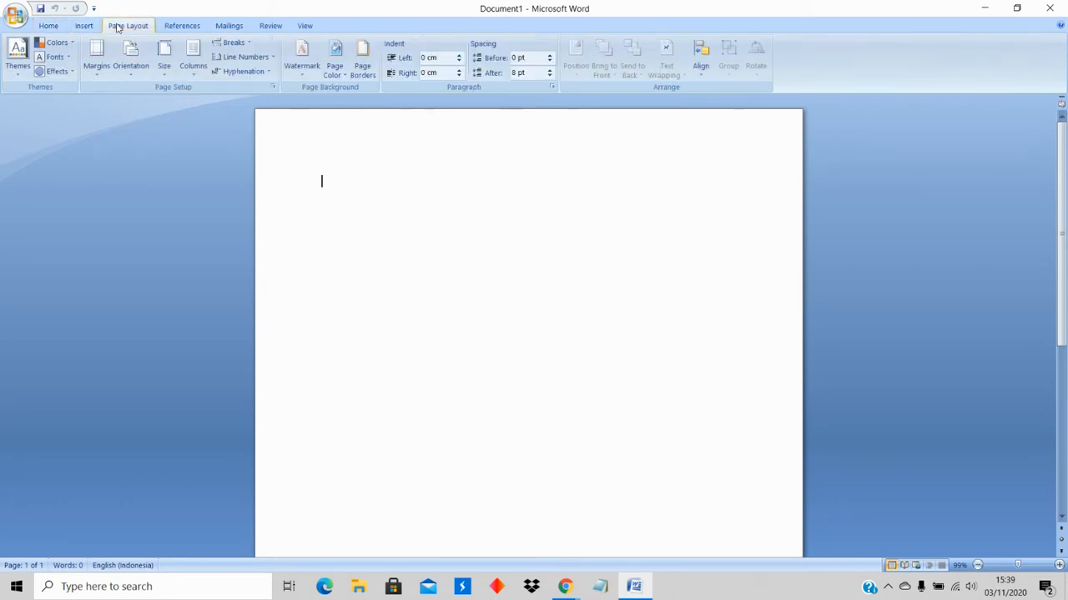
{"action": "left_click", "coordinate": [191, 27]}
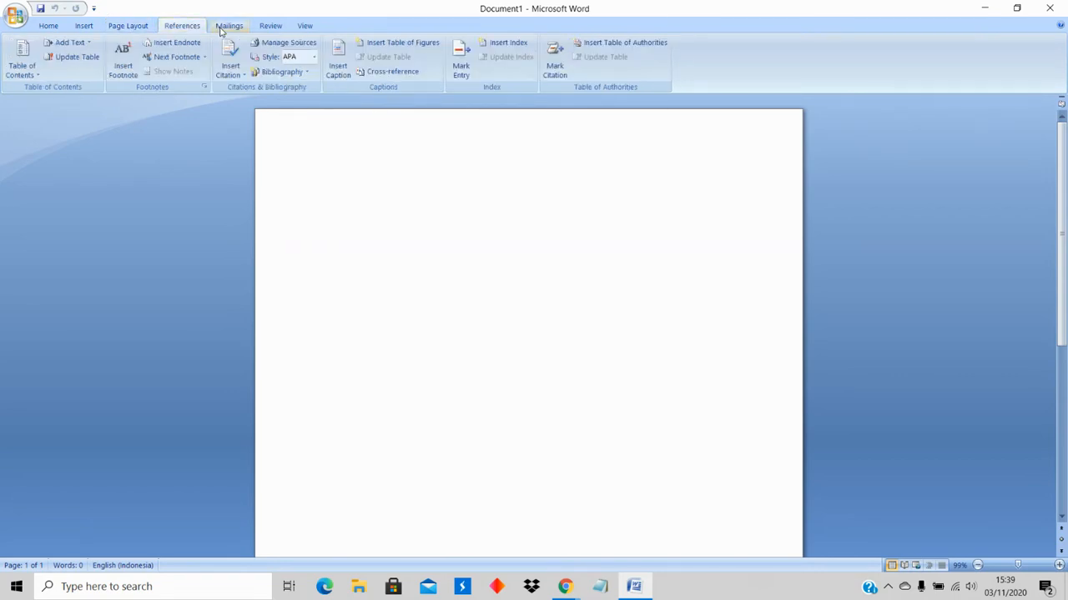
{"action": "left_click", "coordinate": [225, 27]}
{"action": "left_click", "coordinate": [277, 27]}
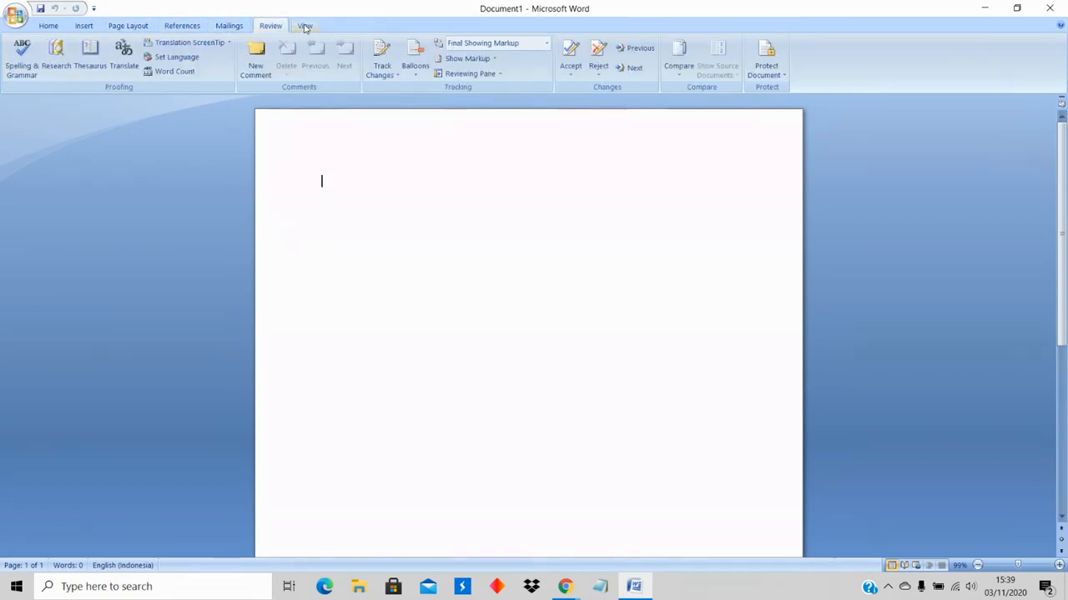
Show the ruler and the gridlines on the blank page.
{"action": "left_click", "coordinate": [305, 27]}
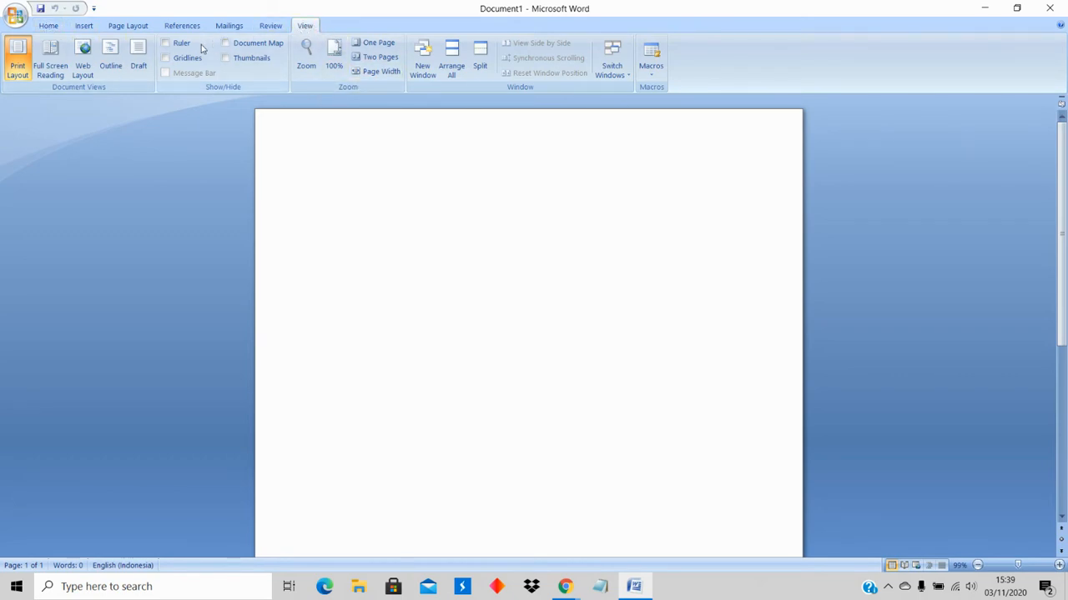
{"action": "left_click", "coordinate": [166, 43]}
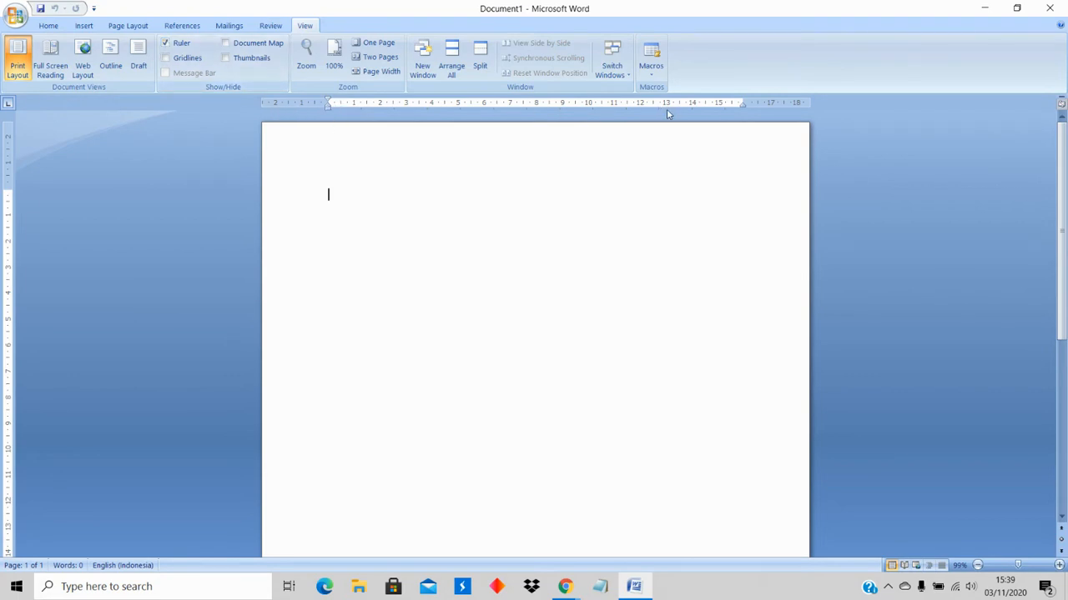
{"action": "left_click", "coordinate": [166, 59]}
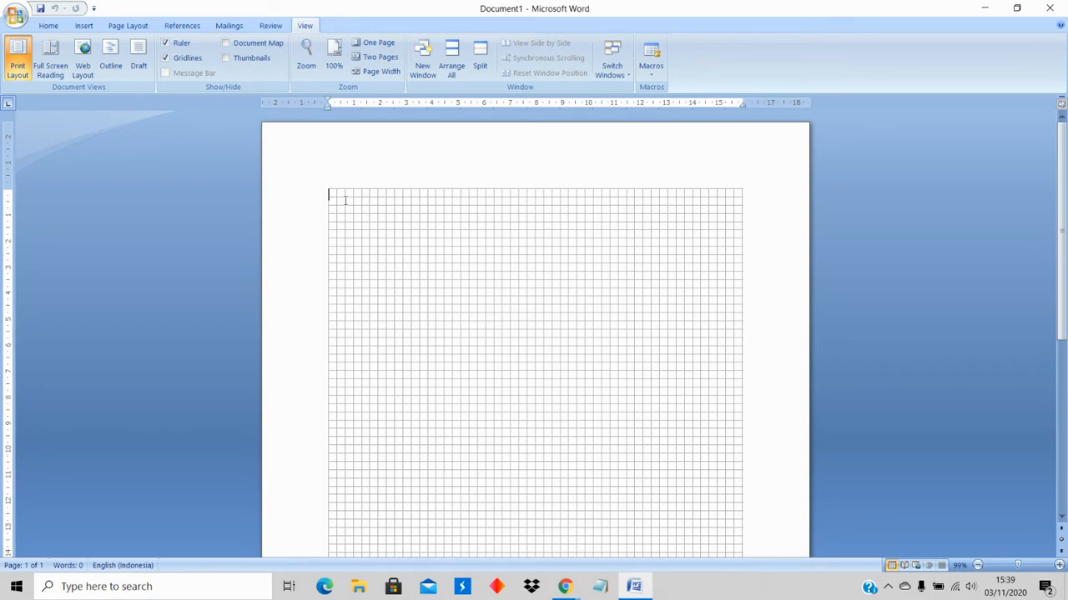
{"action": "scroll", "coordinate": [720, 259], "scroll_direction": "down", "scroll_amount": 5}
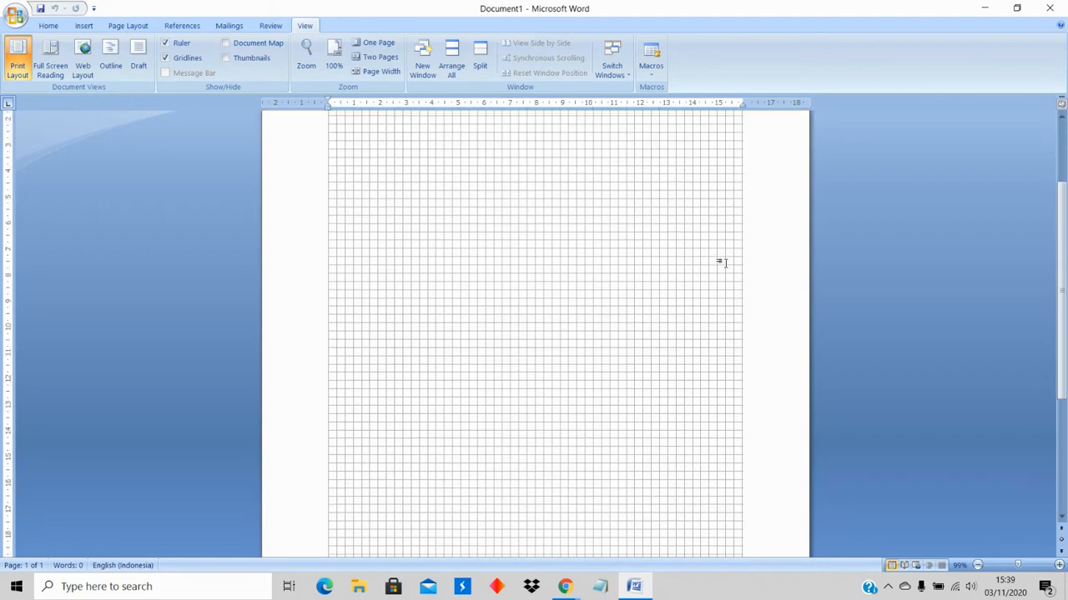
{"action": "scroll", "coordinate": [734, 287], "scroll_direction": "up", "scroll_amount": 5}
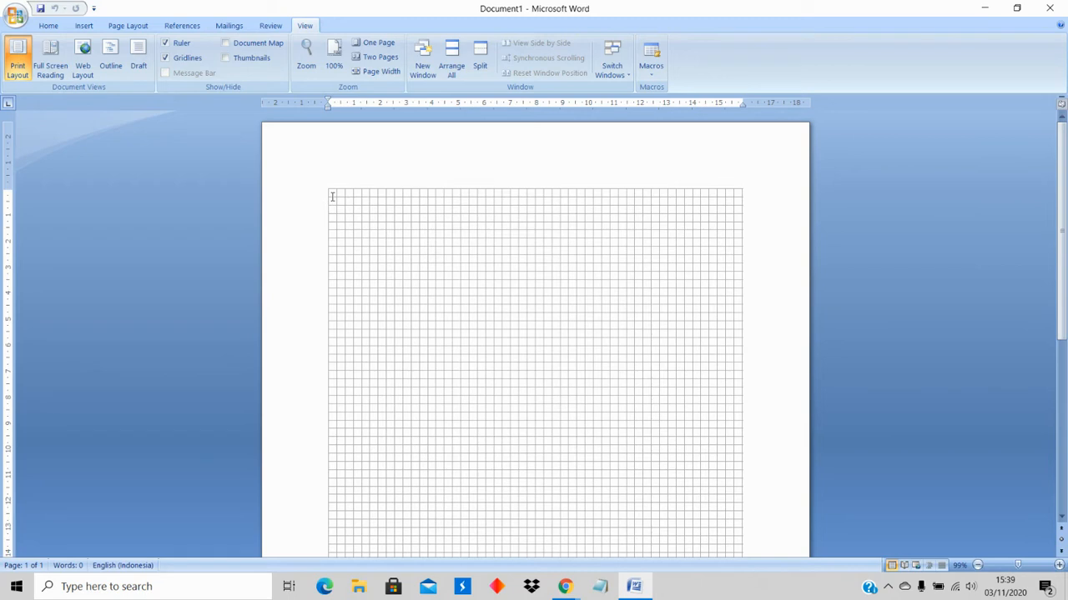
Fill the first line of the page with random filler words until the text wraps, ending with "gjt" on the second line.
{"action": "type", "text": "dfgsfgsfgsf"}
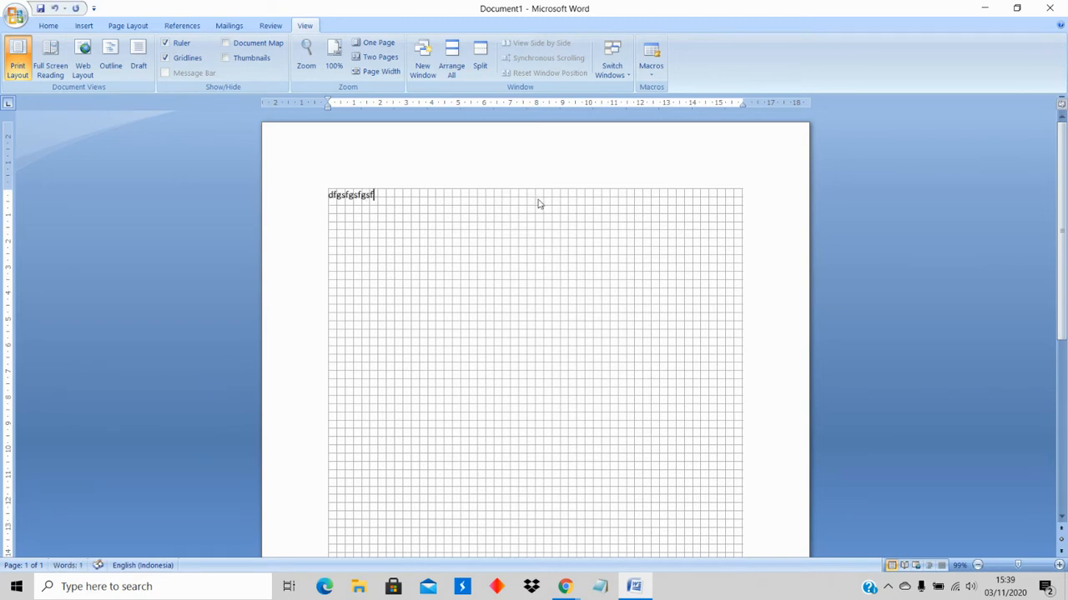
{"action": "type", "text": "ghghgf gfghghgd"}
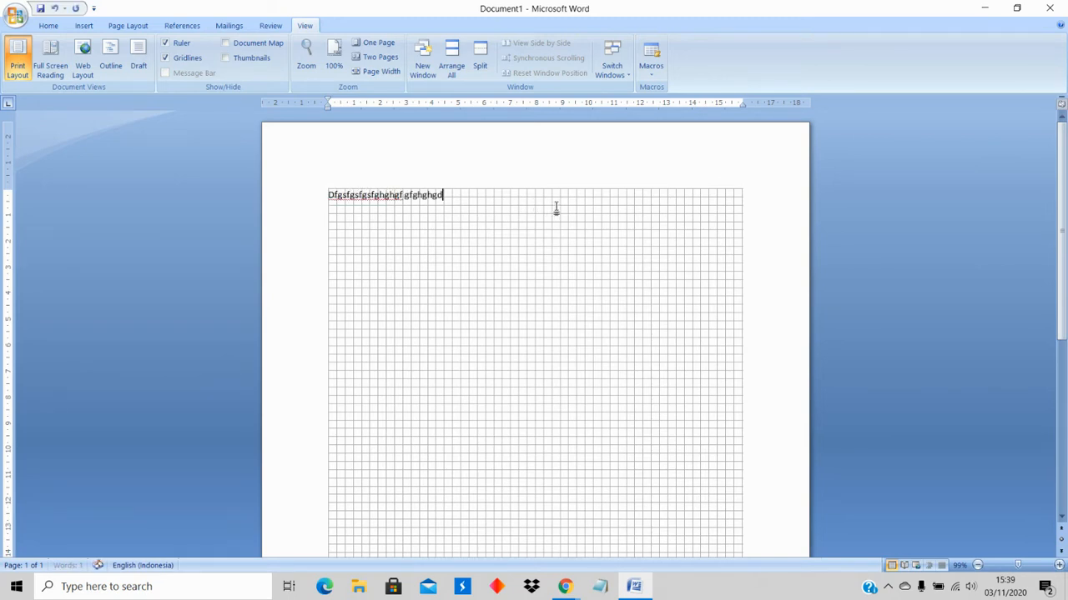
{"action": "type", "text": "hgjhgfjjk jm"}
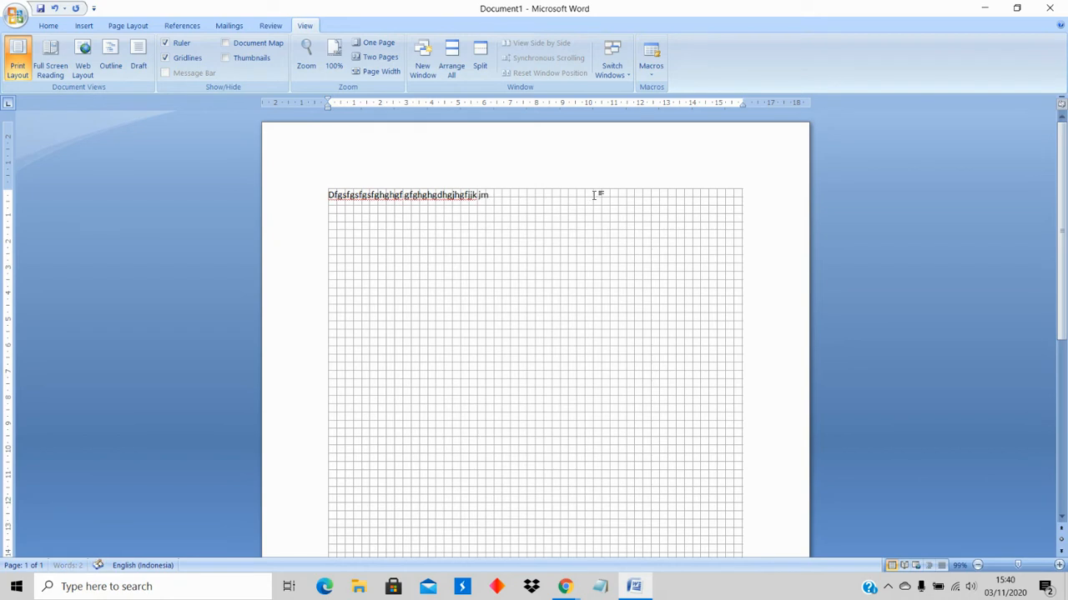
{"action": "type", "text": "gmhgkhtm hjgthjhjh"}
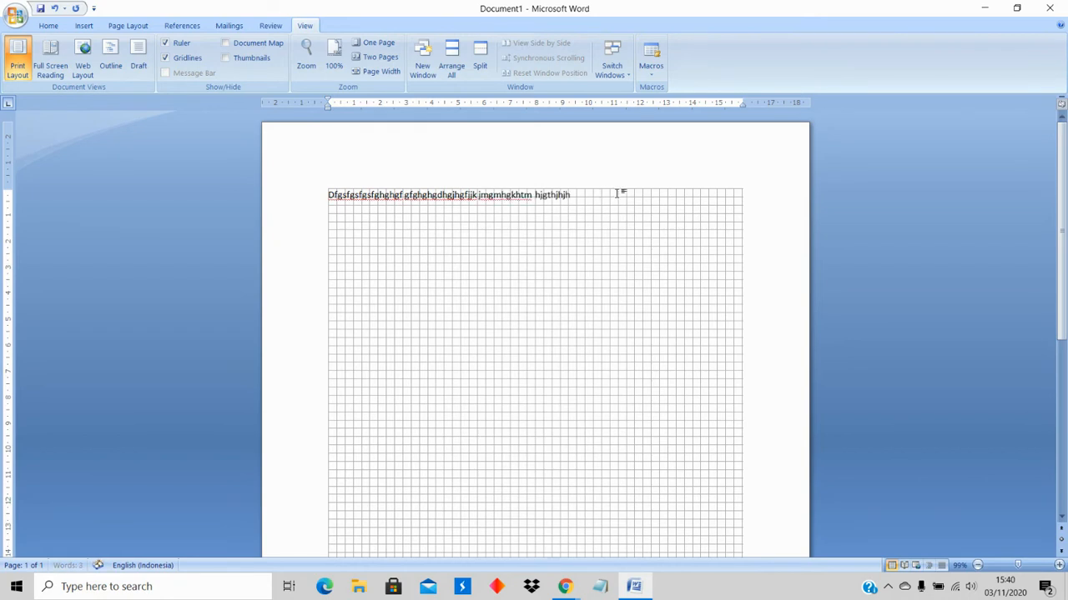
{"action": "type", "text": "jhjkln hjhjljk"}
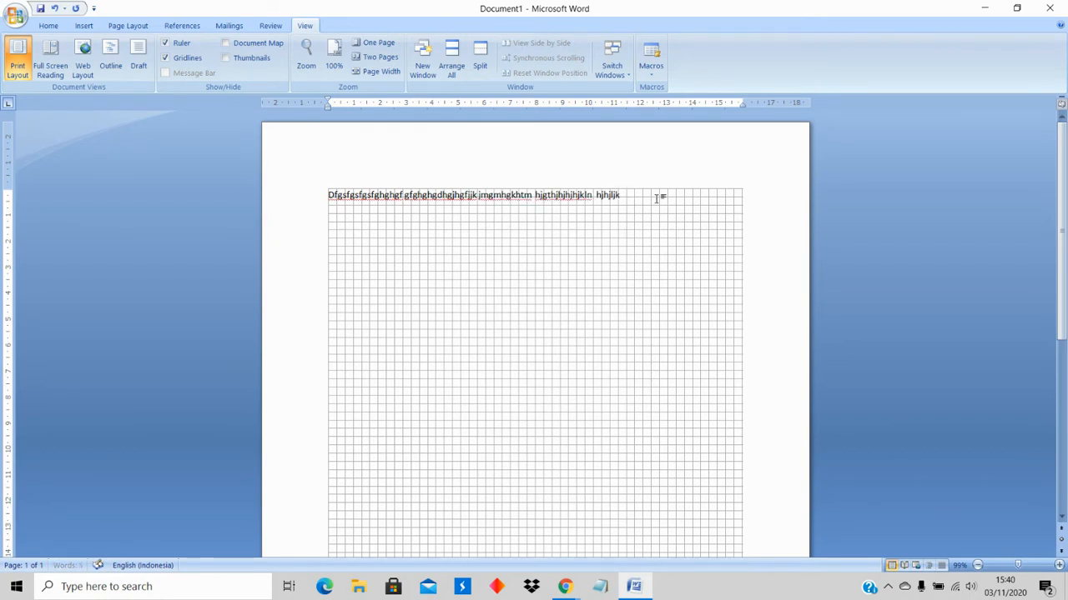
{"action": "type", "text": "ljklhj hkyuku"}
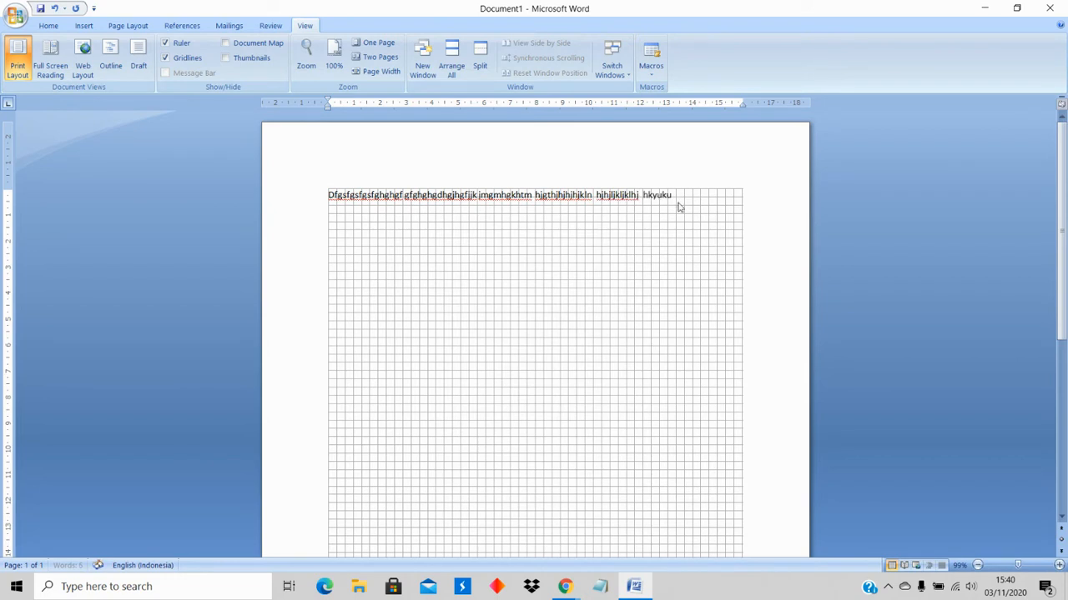
{"action": "type", "text": "drtej yhyhkyiky "}
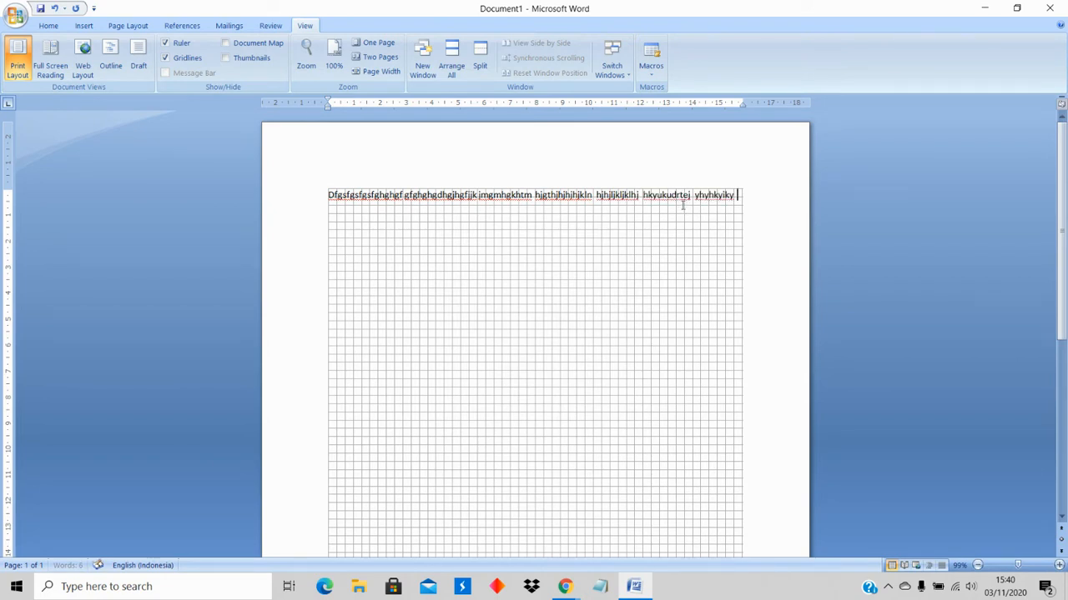
{"action": "type", "text": "gjt"}
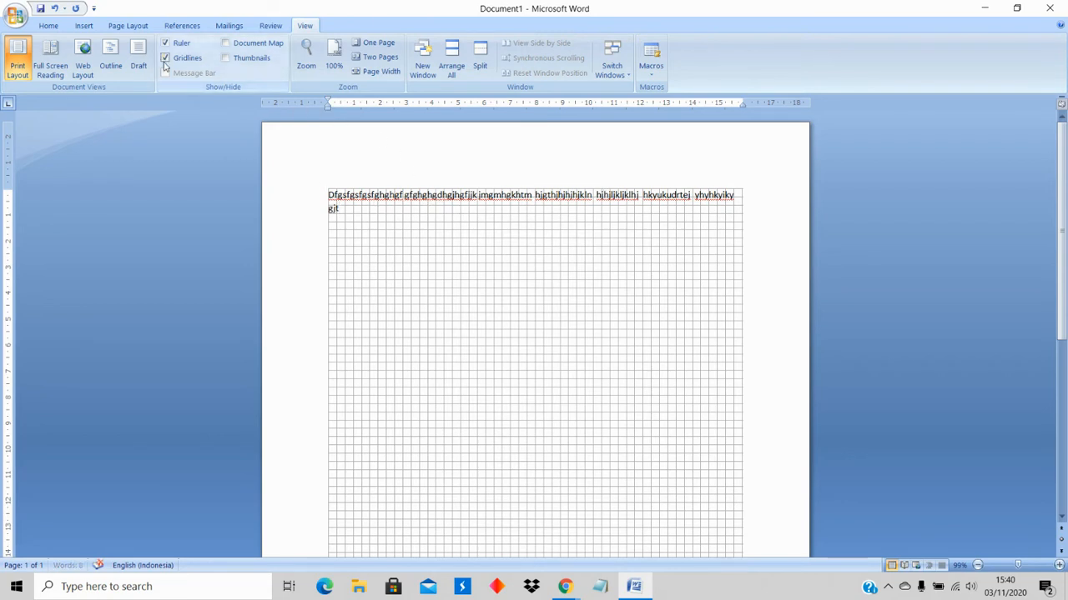
Hide the page gridlines and show them again, comparing the page with and without the grid.
{"action": "left_click", "coordinate": [166, 57]}
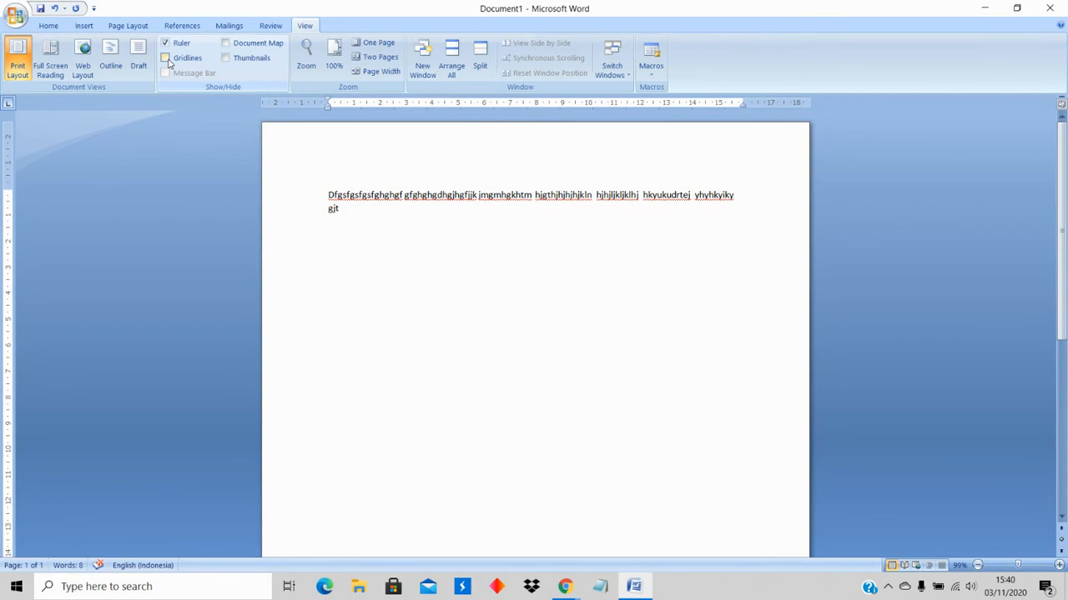
{"action": "left_click", "coordinate": [166, 58]}
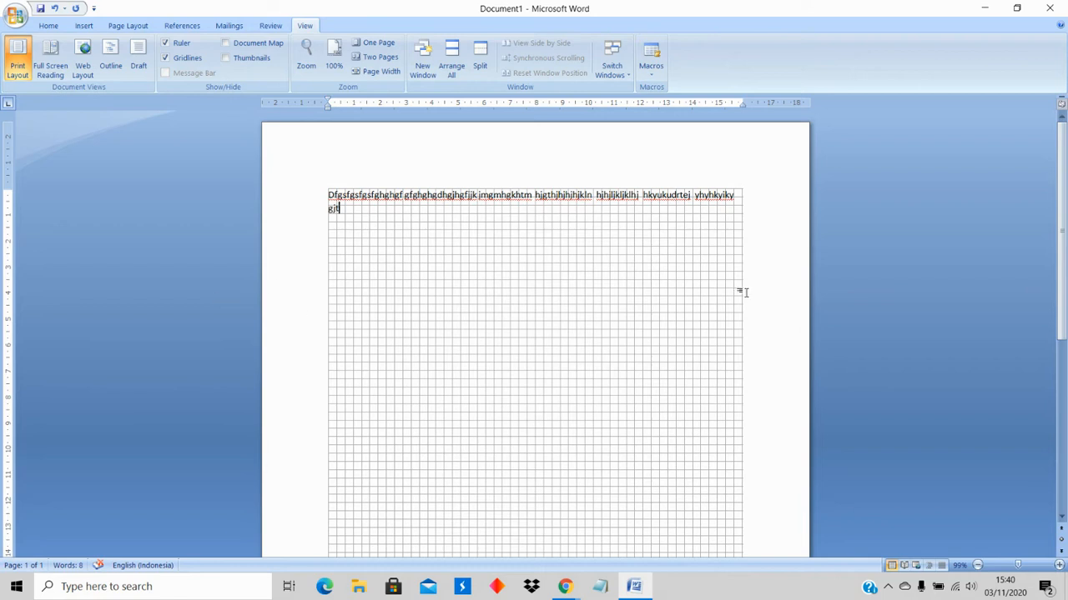
{"action": "scroll", "coordinate": [618, 345], "scroll_direction": "down", "scroll_amount": 5}
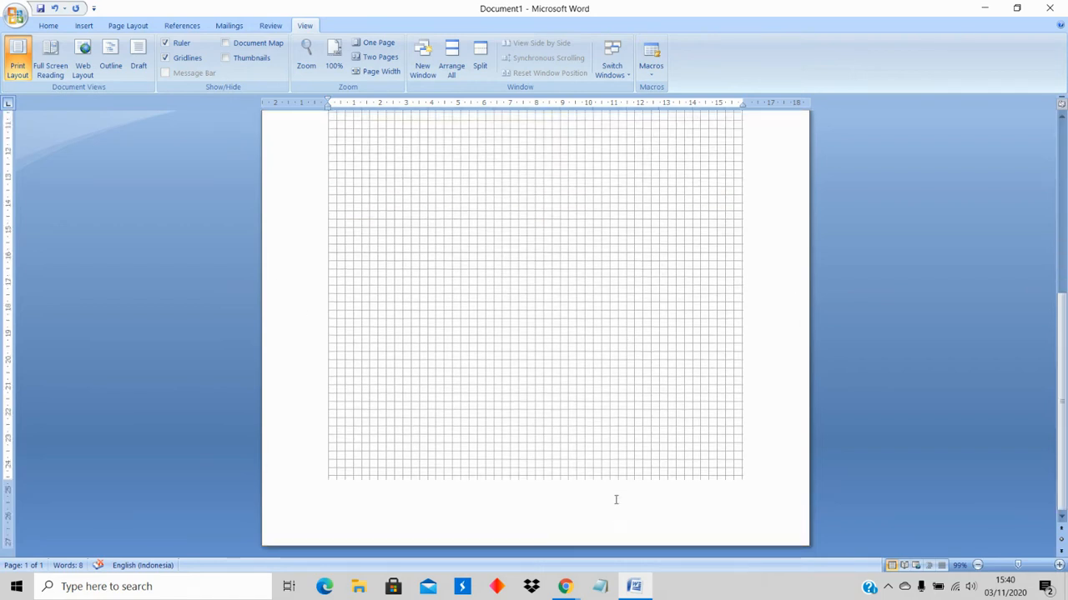
{"action": "scroll", "coordinate": [581, 423], "scroll_direction": "up", "scroll_amount": 5}
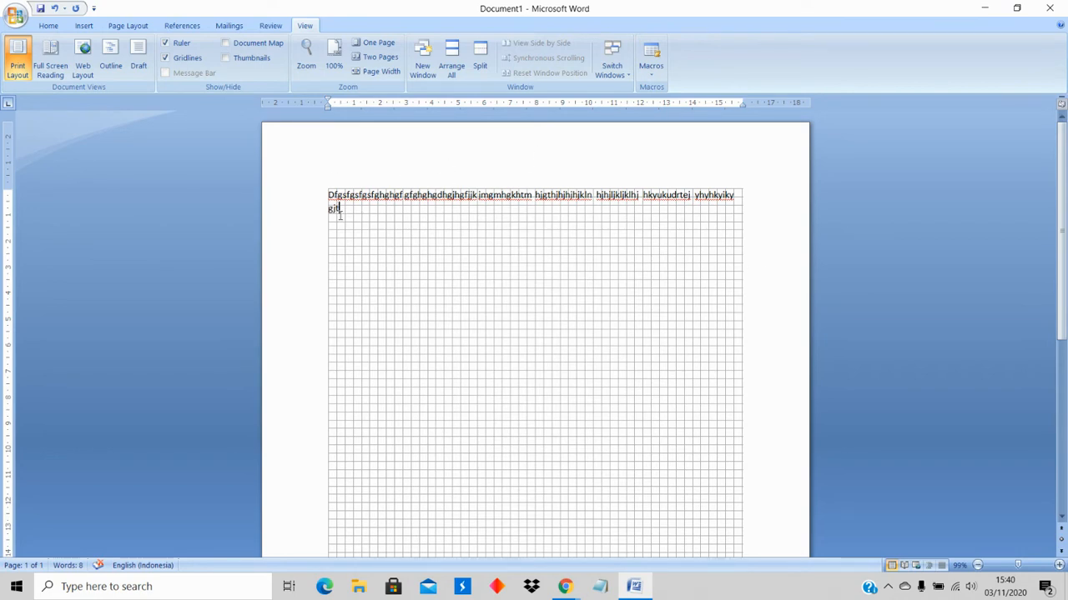
Delete all of the random filler text from the page.
{"action": "left_click_drag", "start_coordinate": [342, 209], "coordinate": [342, 195]}
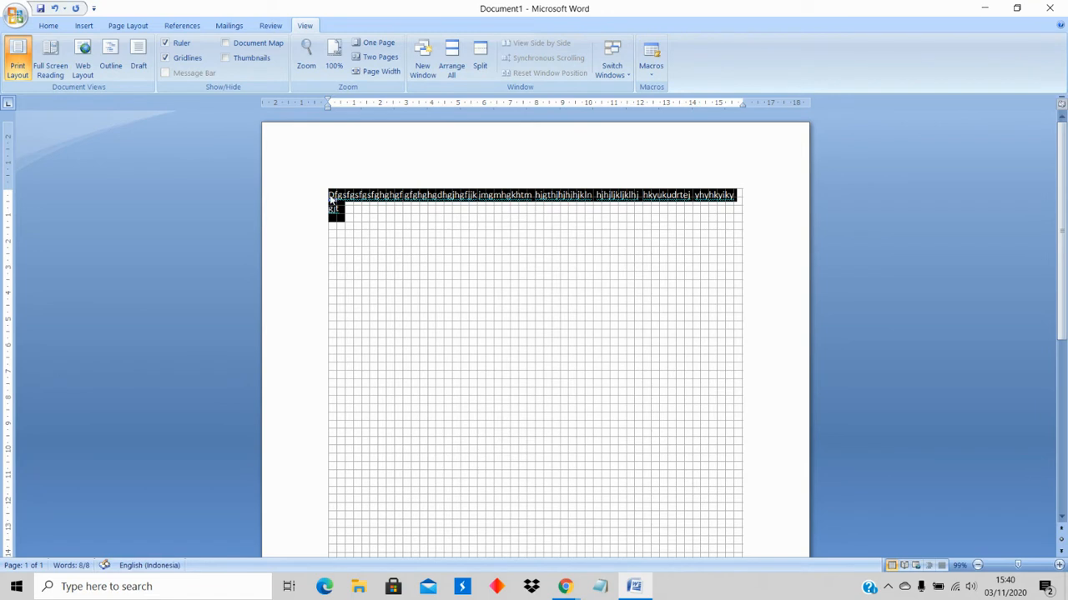
{"action": "key", "text": "BackSpace"}
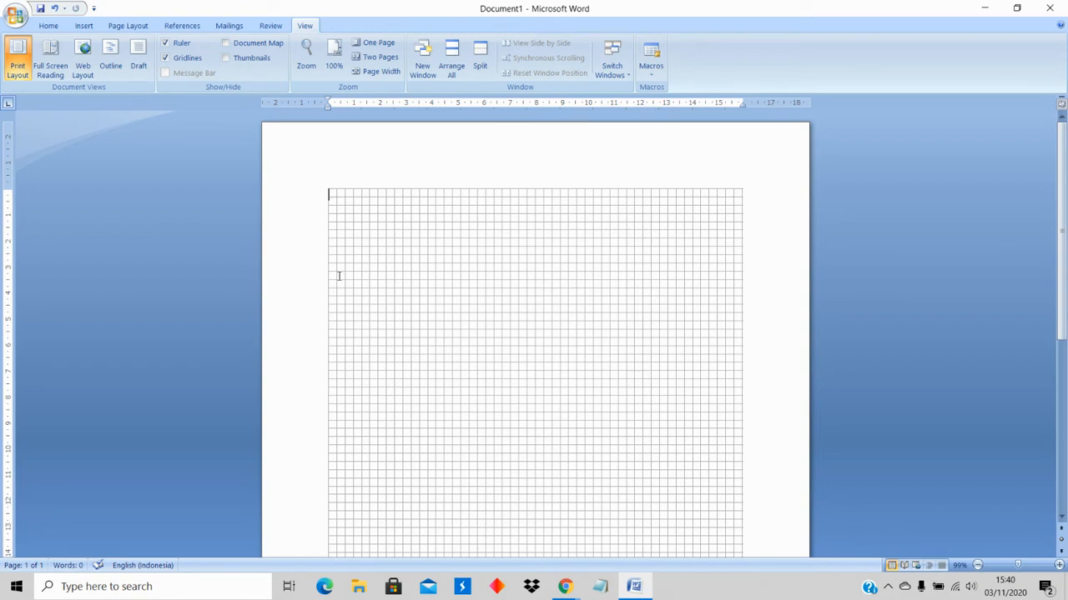
Examine how the gridlines cover the page between the top and bottom margins.
{"action": "scroll", "coordinate": [768, 327], "scroll_direction": "down", "scroll_amount": 6}
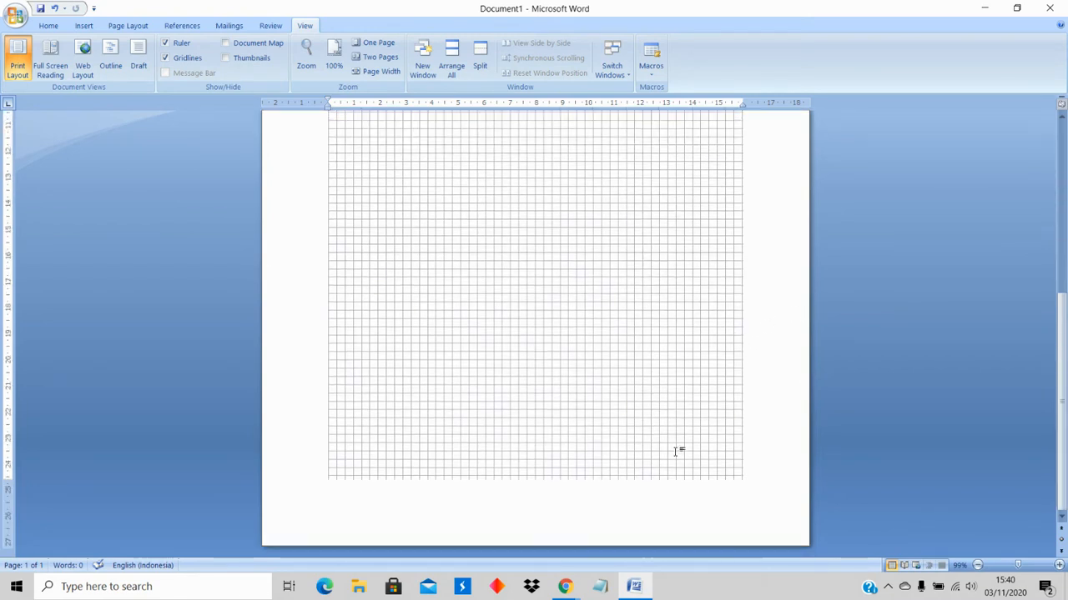
{"action": "scroll", "coordinate": [632, 470], "scroll_direction": "up", "scroll_amount": 6}
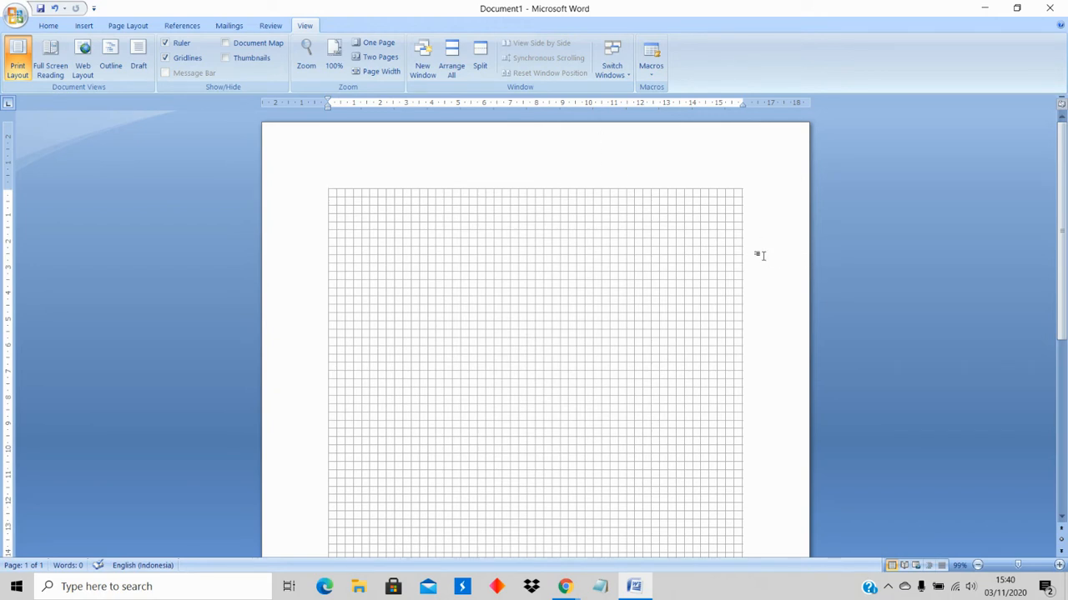
{"action": "scroll", "coordinate": [713, 237], "scroll_direction": "down", "scroll_amount": 8}
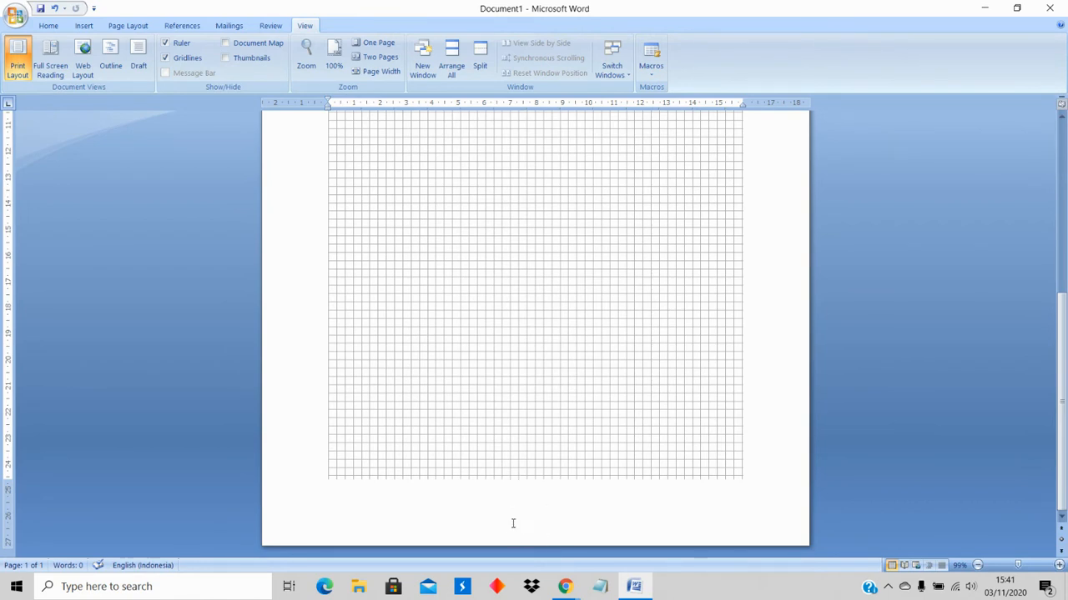
{"action": "scroll", "coordinate": [525, 467], "scroll_direction": "up", "scroll_amount": 8}
{"action": "scroll", "coordinate": [522, 181], "scroll_direction": "down", "scroll_amount": 10}
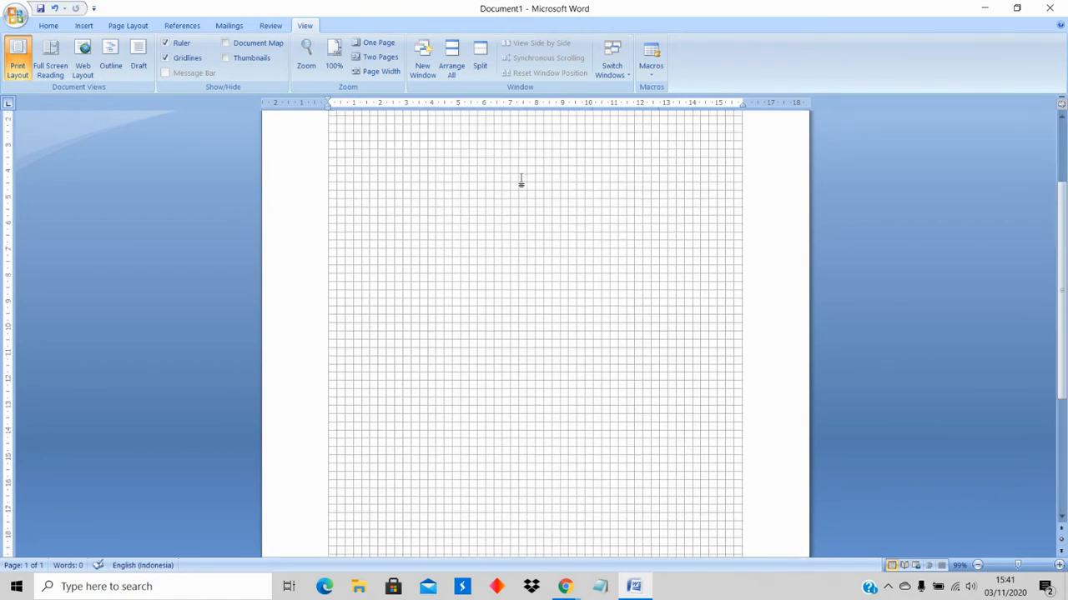
{"action": "scroll", "coordinate": [511, 177], "scroll_direction": "up", "scroll_amount": 10}
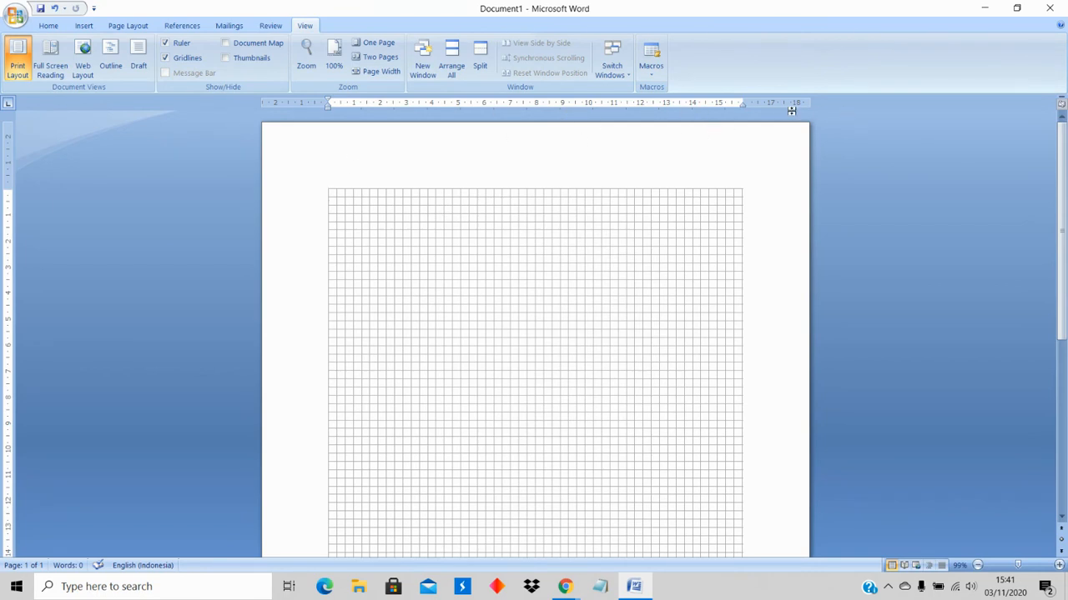
{"action": "scroll", "coordinate": [820, 124], "scroll_direction": "down", "scroll_amount": 8}
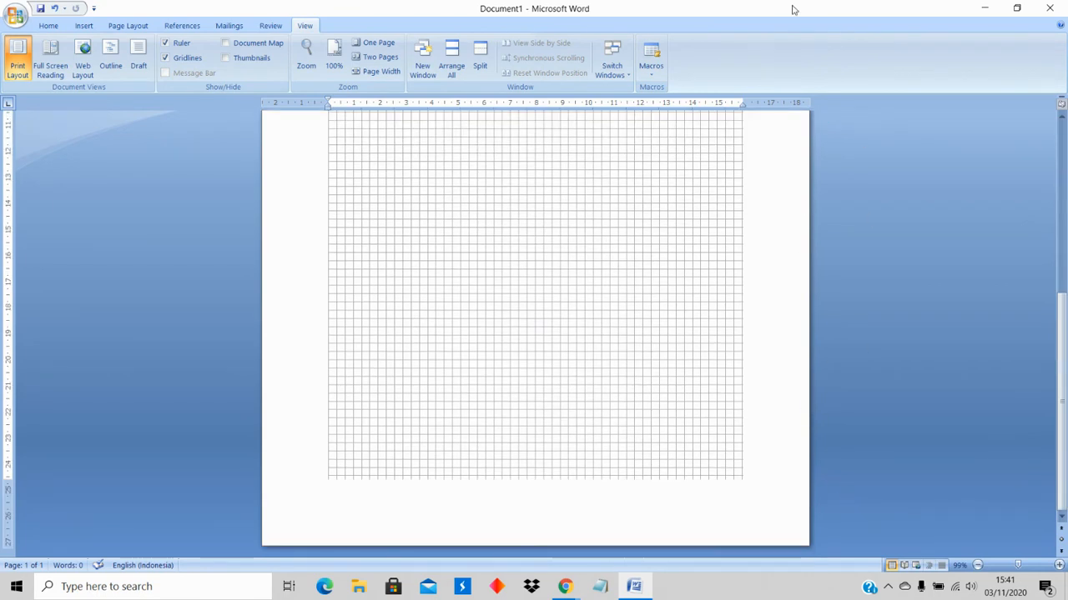
{"action": "scroll", "coordinate": [720, 276], "scroll_direction": "up", "scroll_amount": 8}
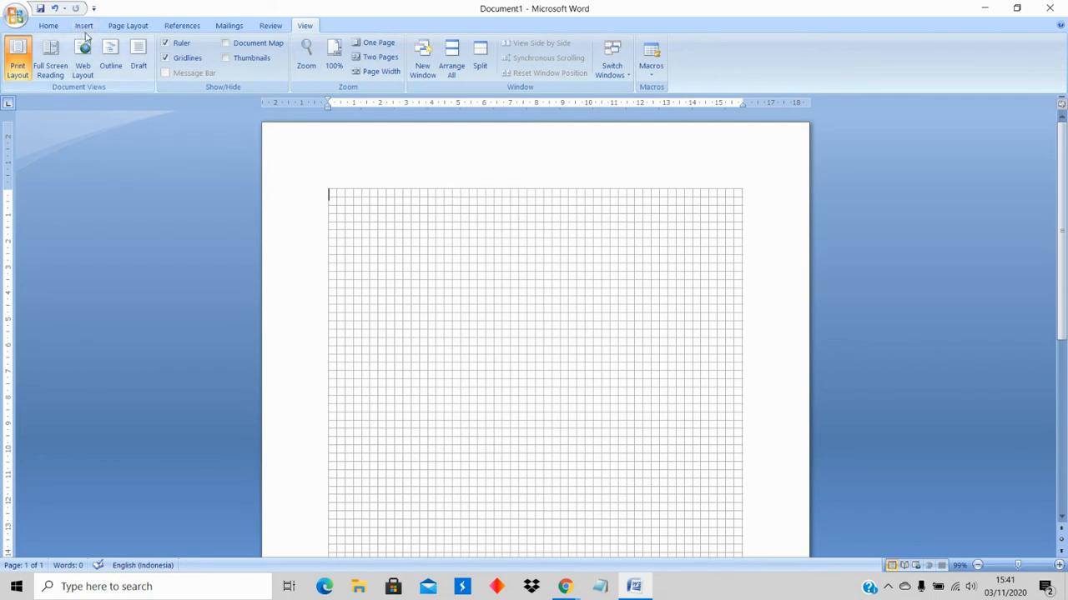
Open the Page Setup dialog beside the page and review its margin, paper and layout settings.
{"action": "left_click", "coordinate": [84, 26]}
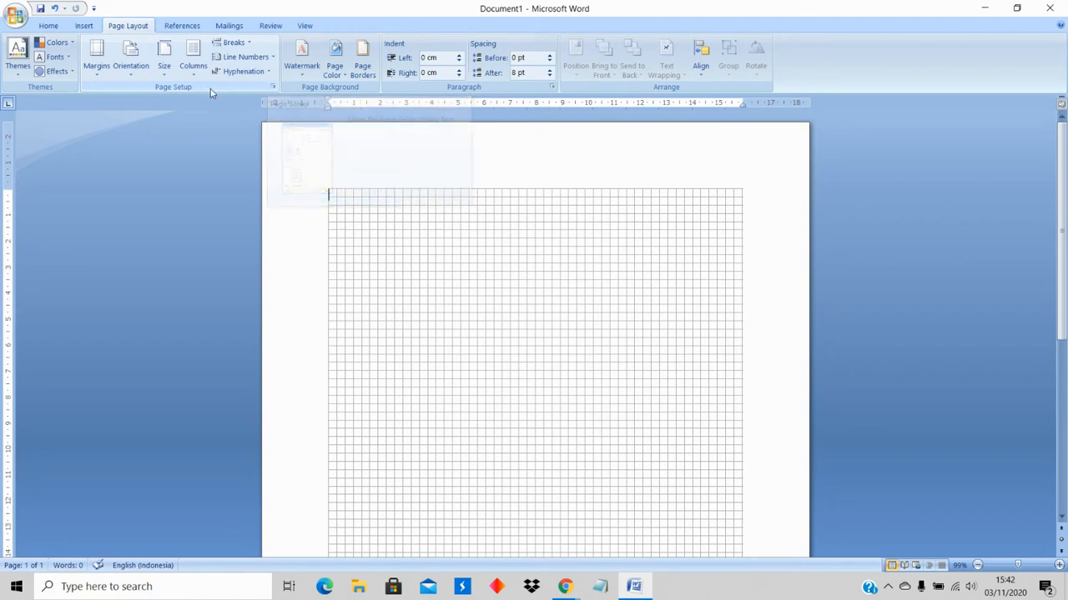
{"action": "left_click", "coordinate": [273, 89]}
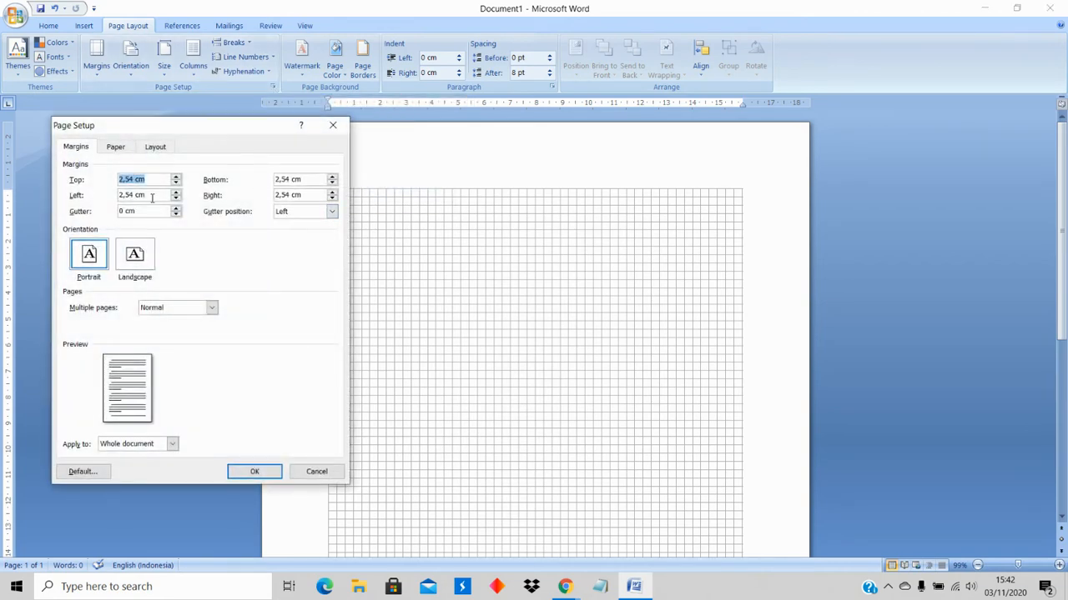
{"action": "left_click_drag", "start_coordinate": [208, 136], "coordinate": [778, 171]}
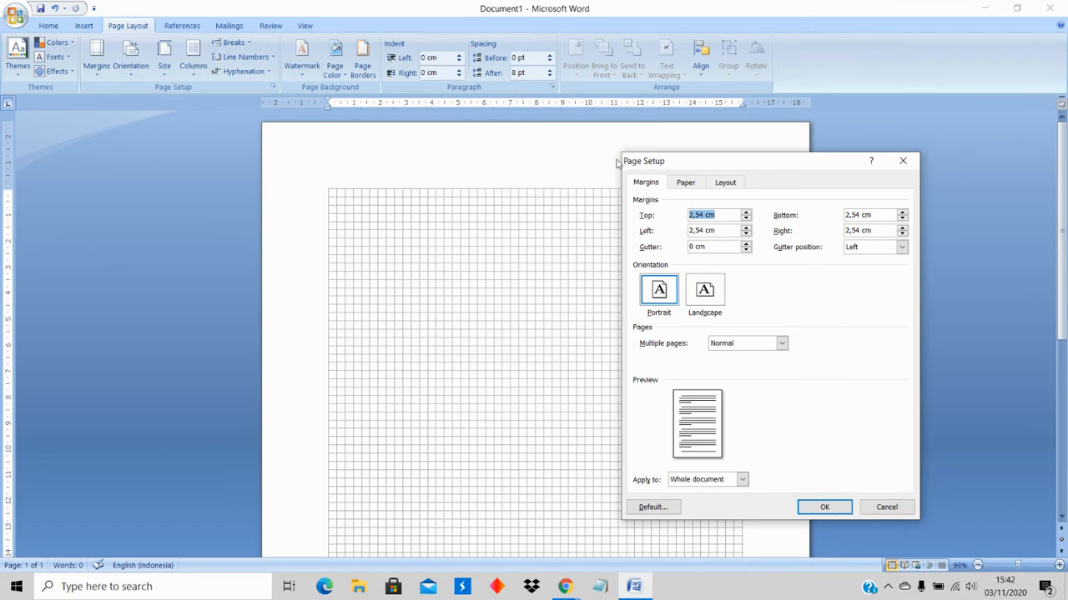
{"action": "left_click", "coordinate": [685, 185]}
{"action": "left_click", "coordinate": [655, 185]}
{"action": "left_click", "coordinate": [686, 185]}
{"action": "left_click", "coordinate": [723, 183]}
{"action": "left_click", "coordinate": [648, 184]}
Set the top and left page margins to 2 cm.
{"action": "left_click", "coordinate": [746, 220]}
{"action": "left_click", "coordinate": [745, 220]}
{"action": "left_click", "coordinate": [746, 219]}
{"action": "left_click", "coordinate": [745, 219]}
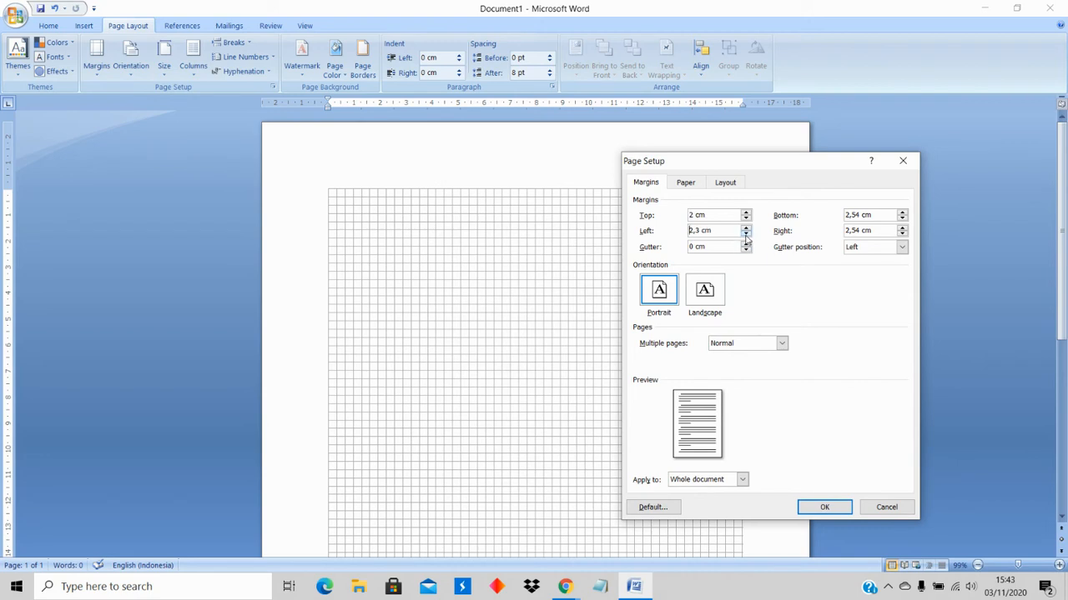
{"action": "left_click", "coordinate": [745, 235]}
{"action": "left_click", "coordinate": [746, 236]}
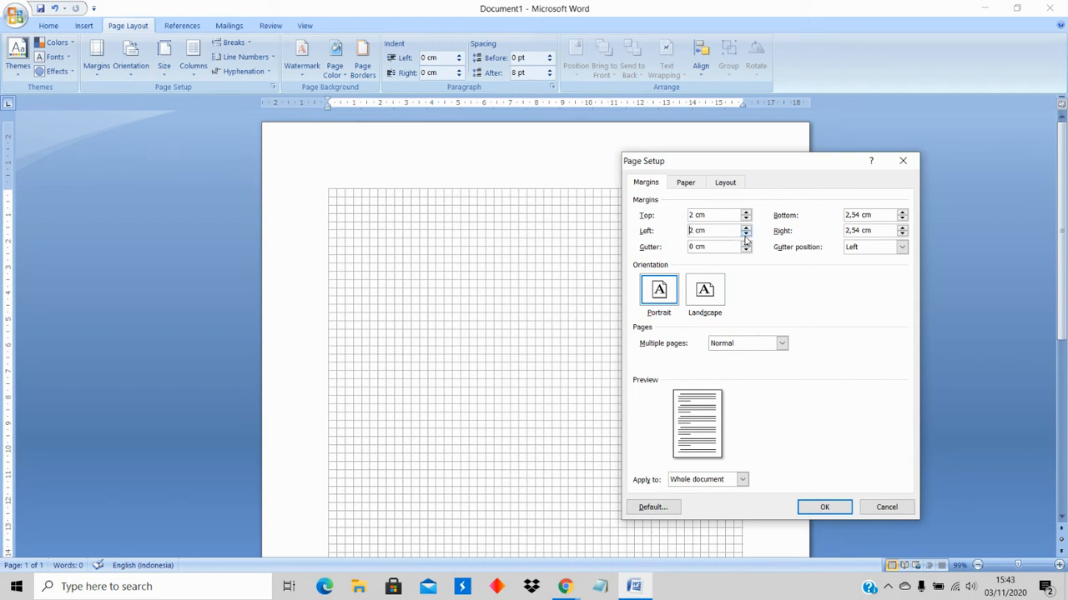
Set the bottom and right page margins to 2 cm.
{"action": "left_click", "coordinate": [902, 219]}
{"action": "left_click", "coordinate": [902, 218]}
{"action": "left_click", "coordinate": [902, 218]}
{"action": "left_click", "coordinate": [902, 219]}
{"action": "left_click", "coordinate": [652, 184]}
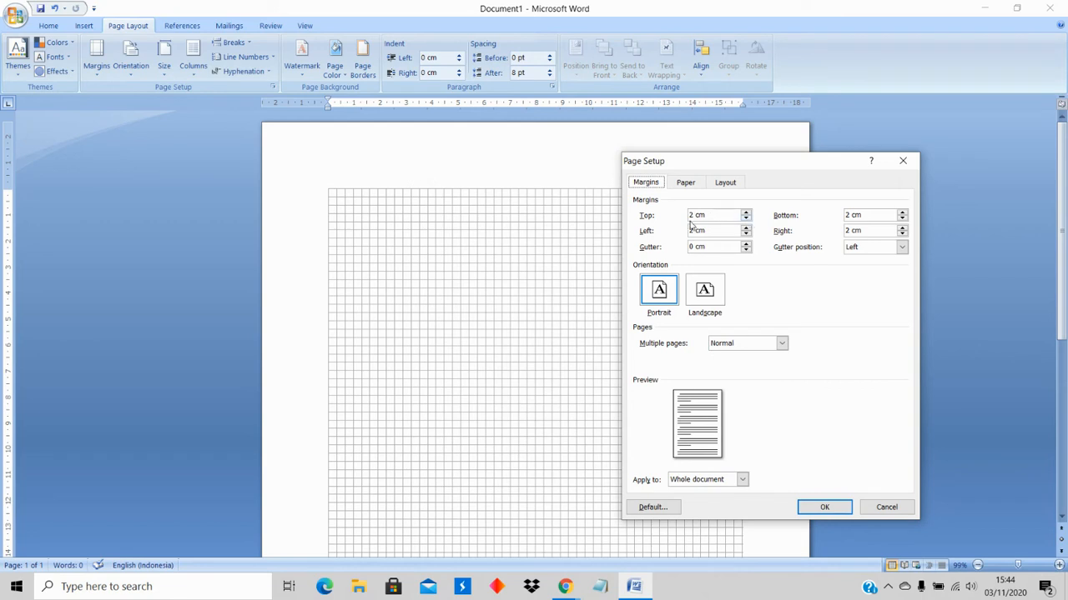
{"action": "left_click", "coordinate": [723, 211]}
{"action": "left_click", "coordinate": [710, 216]}
Look through the paper sizes, switch the paper to Legal and set it back to A4.
{"action": "left_click", "coordinate": [687, 184]}
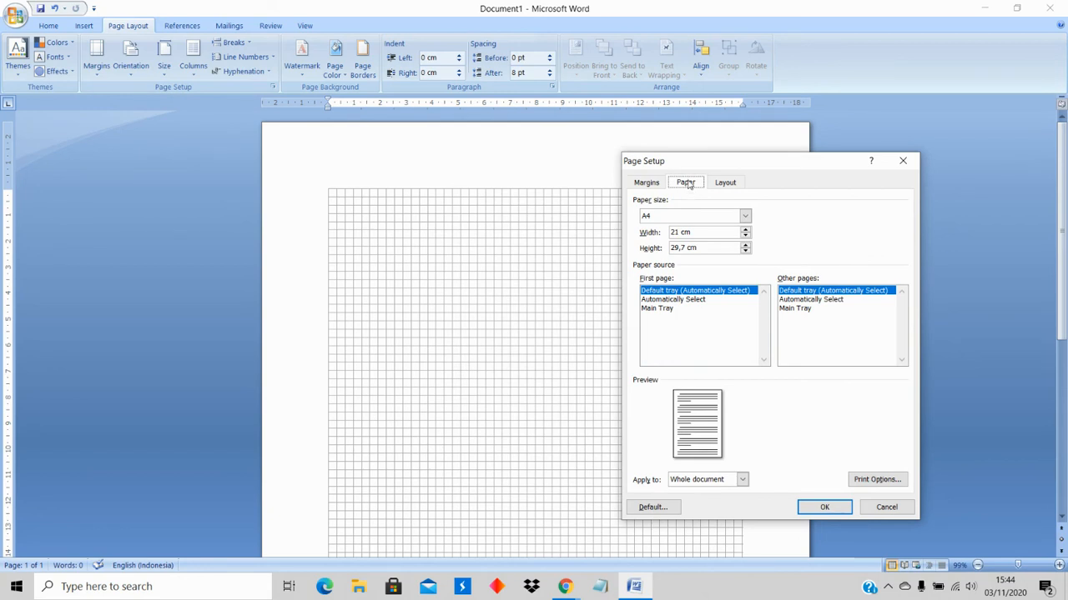
{"action": "left_click", "coordinate": [745, 218]}
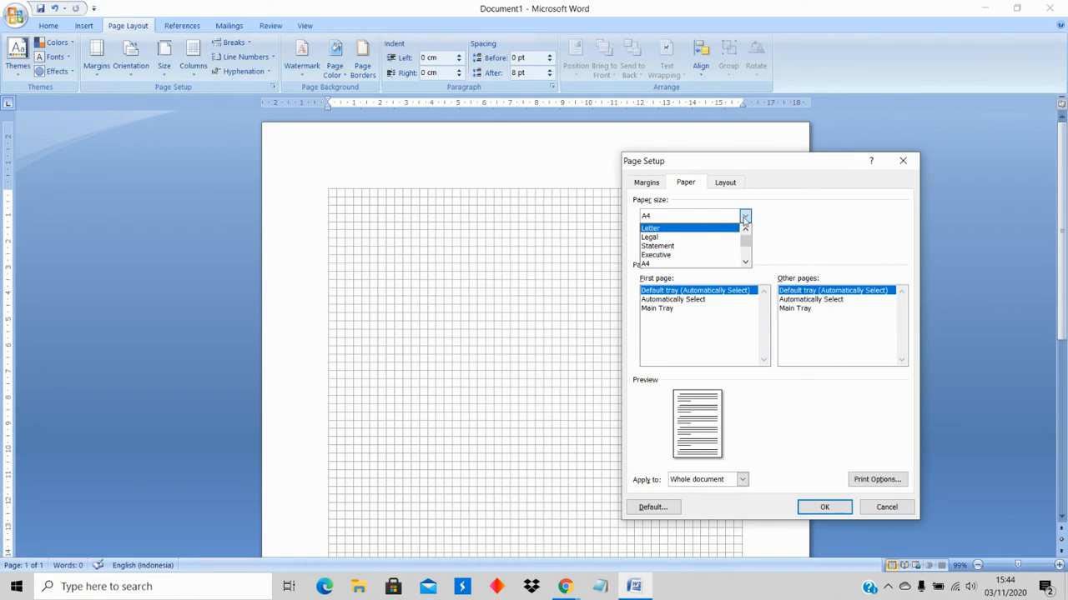
{"action": "left_click", "coordinate": [799, 218]}
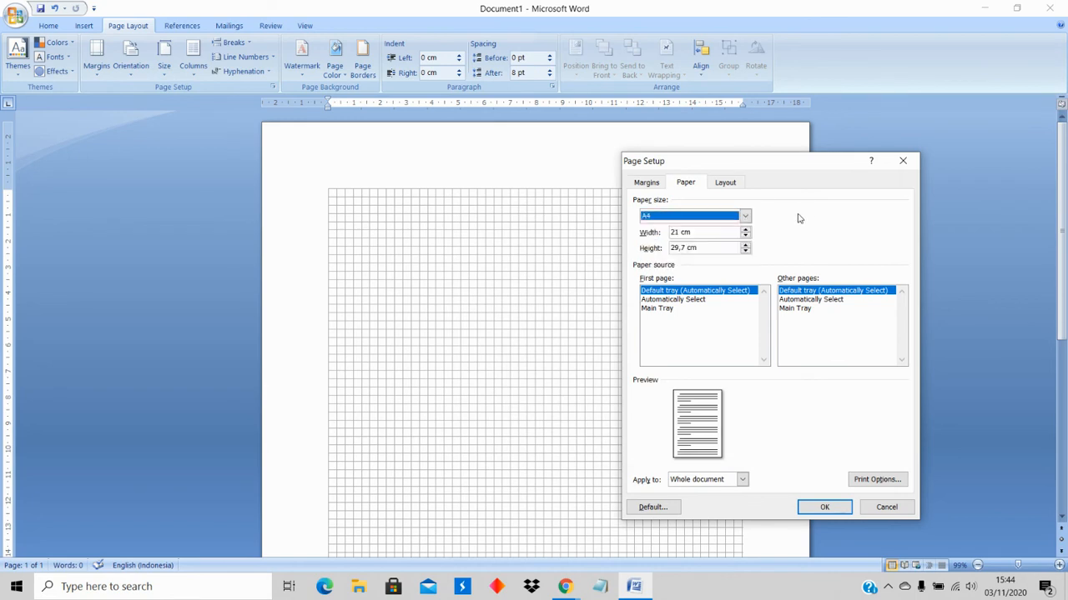
{"action": "left_click", "coordinate": [746, 217]}
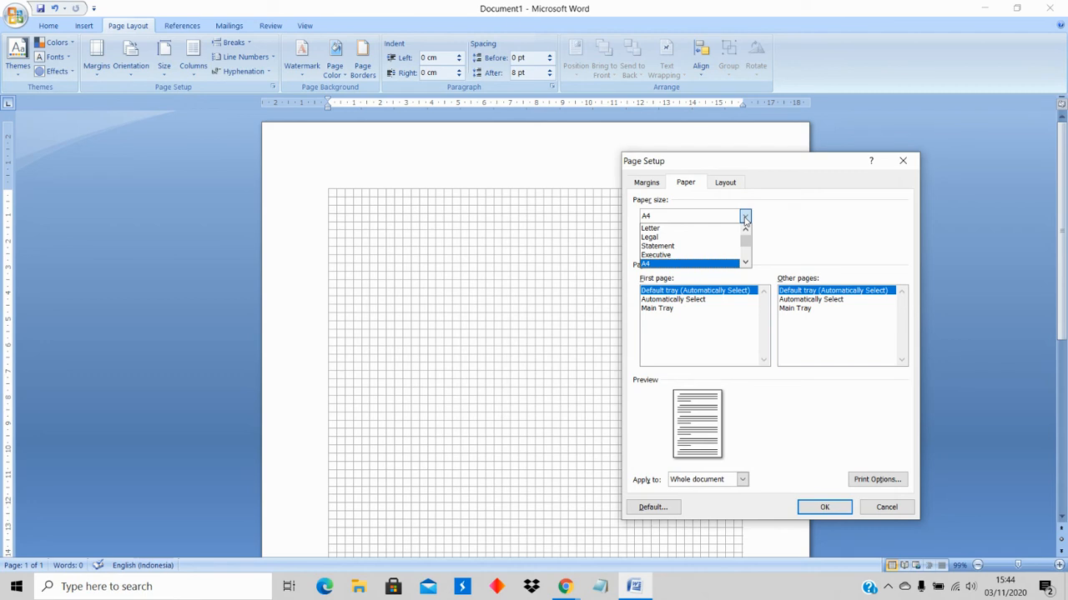
{"action": "left_click", "coordinate": [669, 241]}
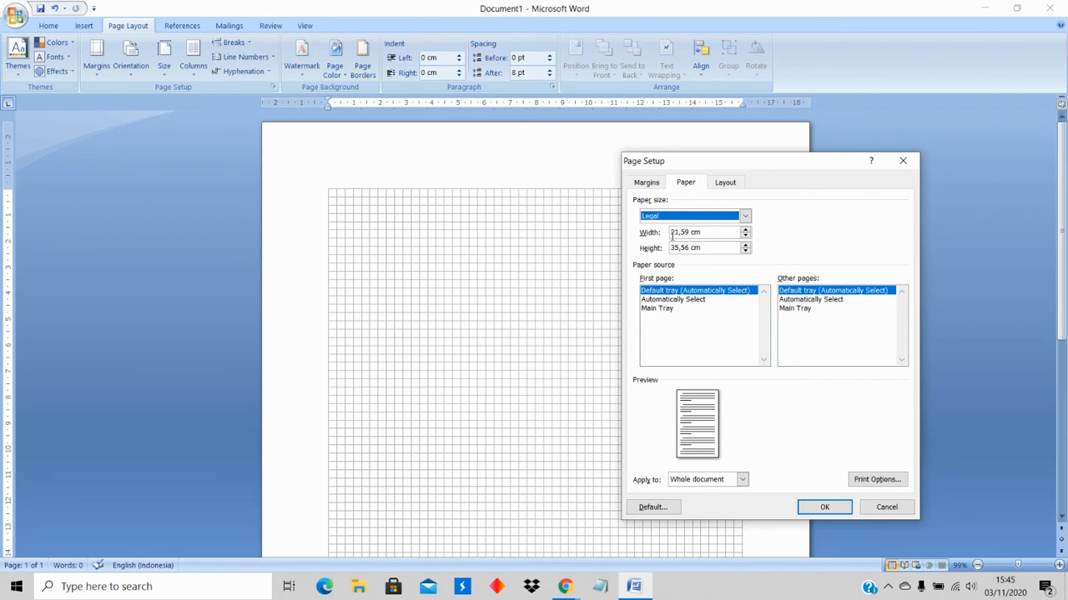
{"action": "left_click", "coordinate": [745, 218]}
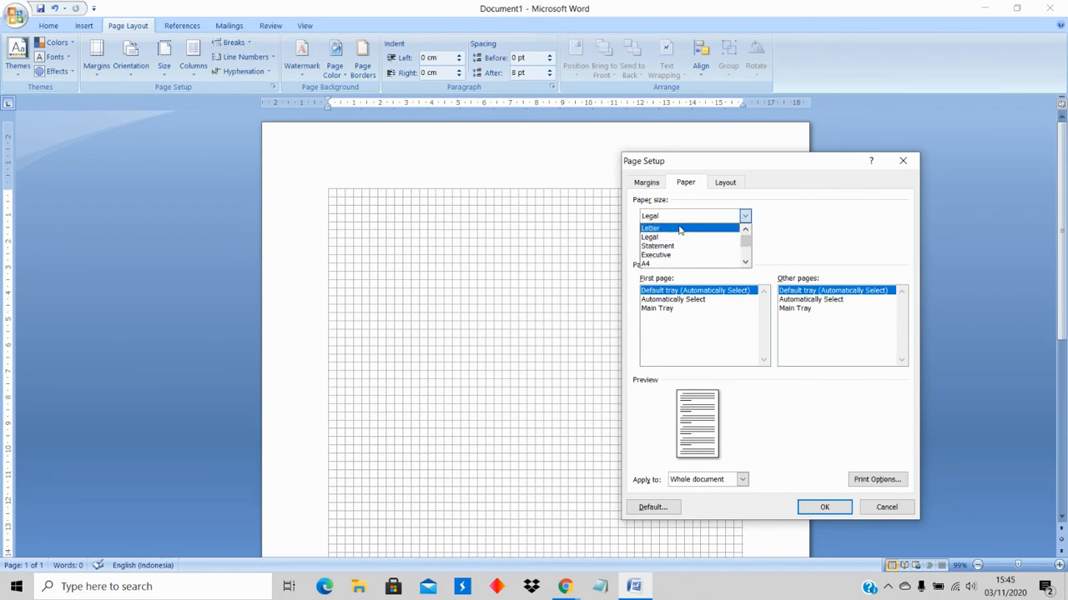
{"action": "left_click", "coordinate": [680, 263]}
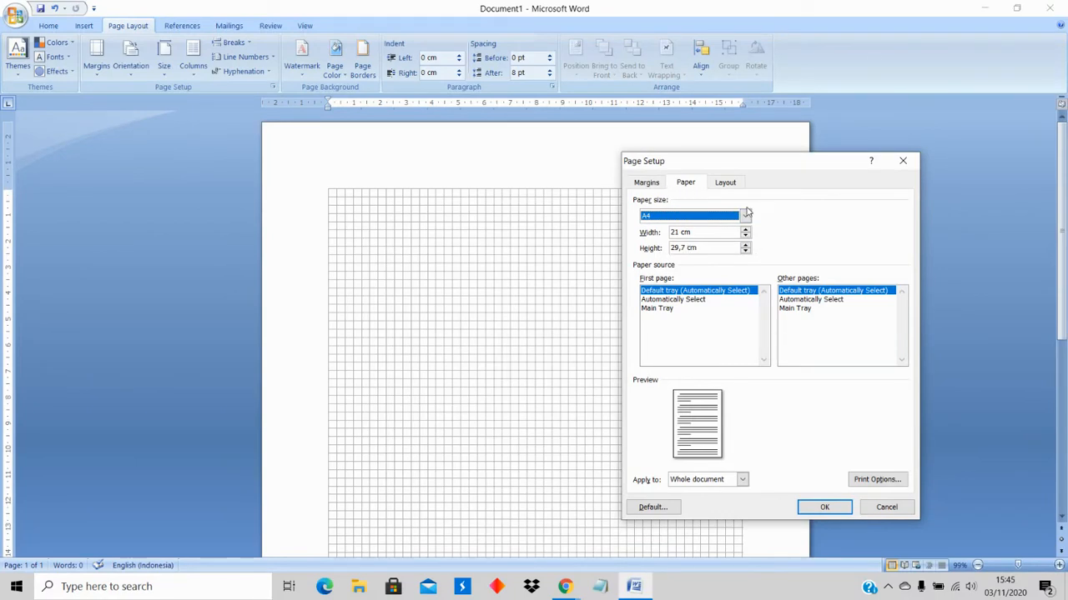
Examine the width and height values of the A4 paper size.
{"action": "double_click", "coordinate": [679, 232]}
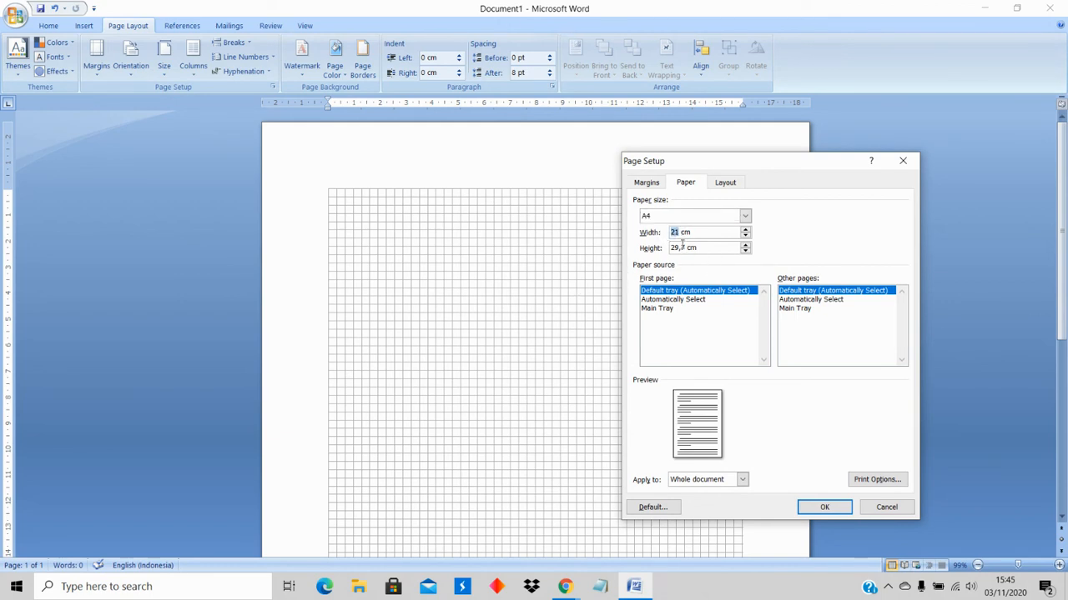
{"action": "left_click_drag", "start_coordinate": [677, 231], "coordinate": [658, 232]}
{"action": "double_click", "coordinate": [686, 248]}
{"action": "left_click", "coordinate": [722, 234]}
Check the margin, paper and layout settings once more and apply the page setup to the whole document.
{"action": "left_click", "coordinate": [647, 183]}
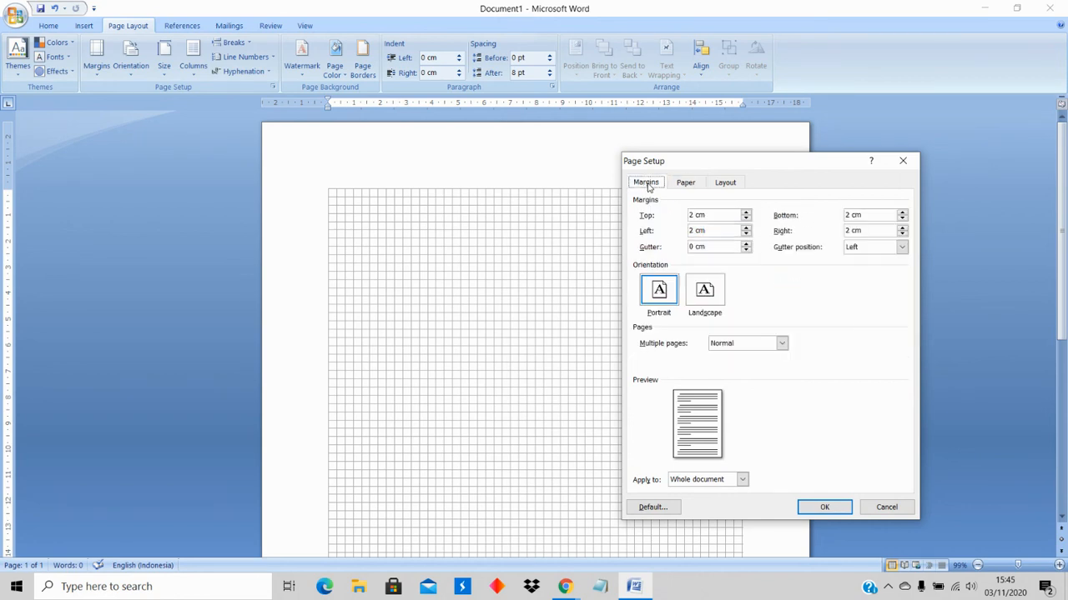
{"action": "left_click", "coordinate": [687, 184]}
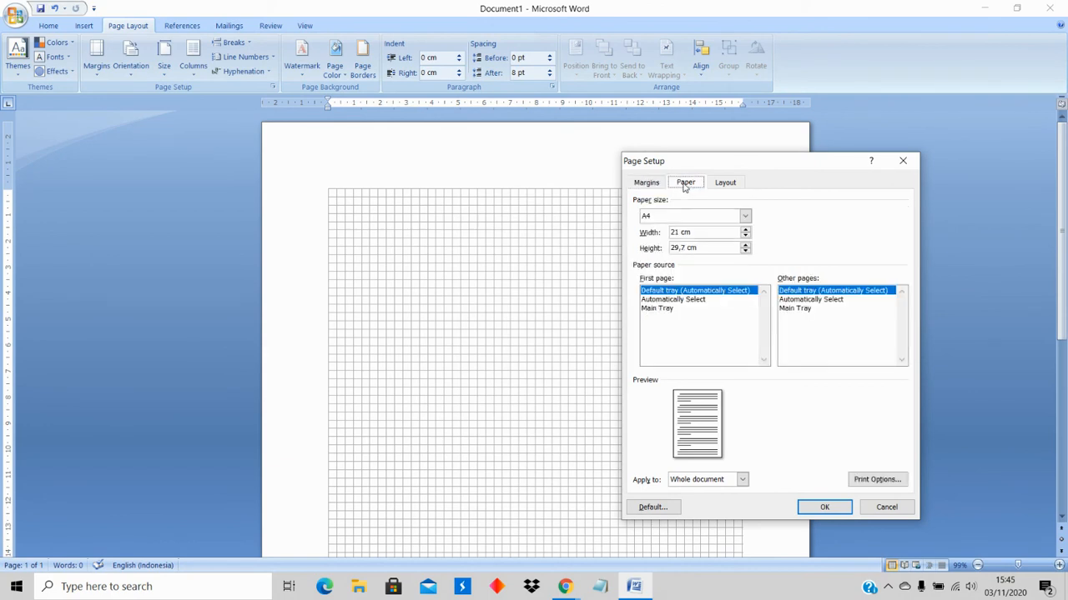
{"action": "left_click", "coordinate": [722, 184]}
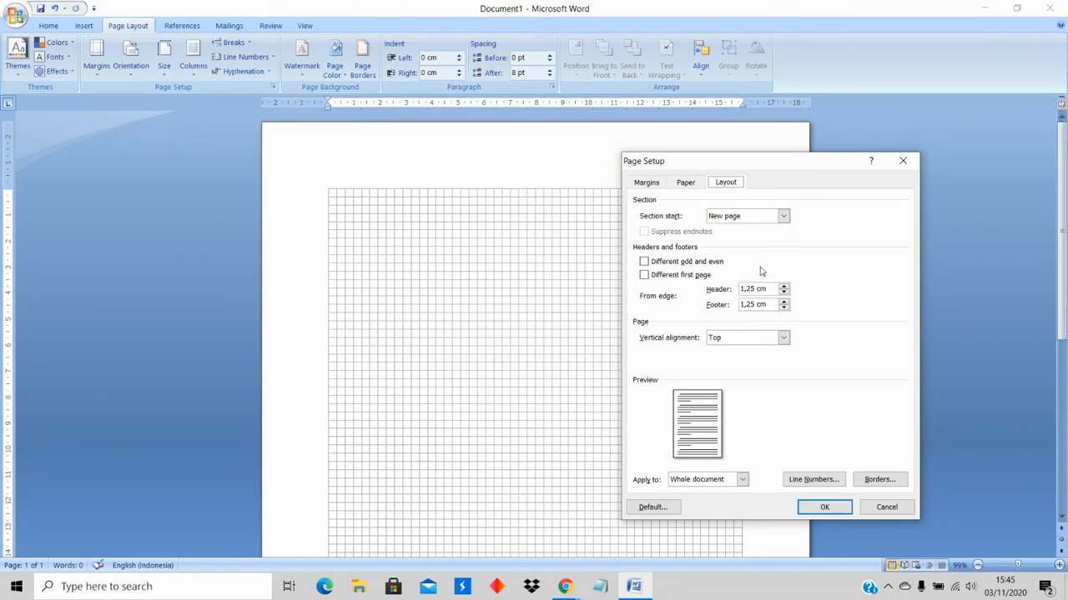
{"action": "left_click", "coordinate": [653, 185]}
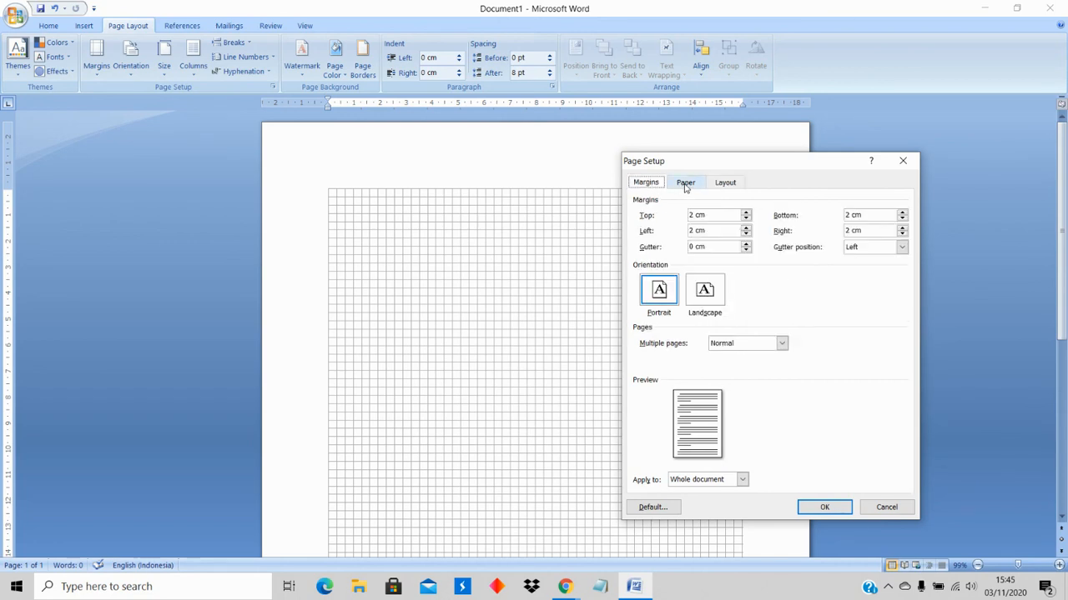
{"action": "left_click", "coordinate": [685, 183]}
{"action": "left_click", "coordinate": [647, 185]}
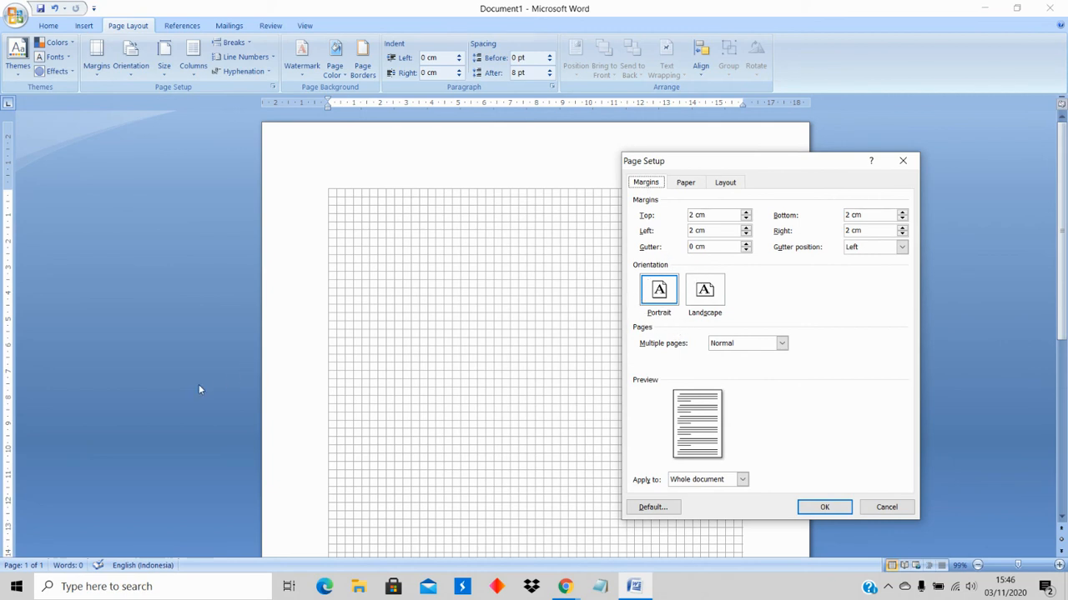
{"action": "left_click", "coordinate": [824, 509]}
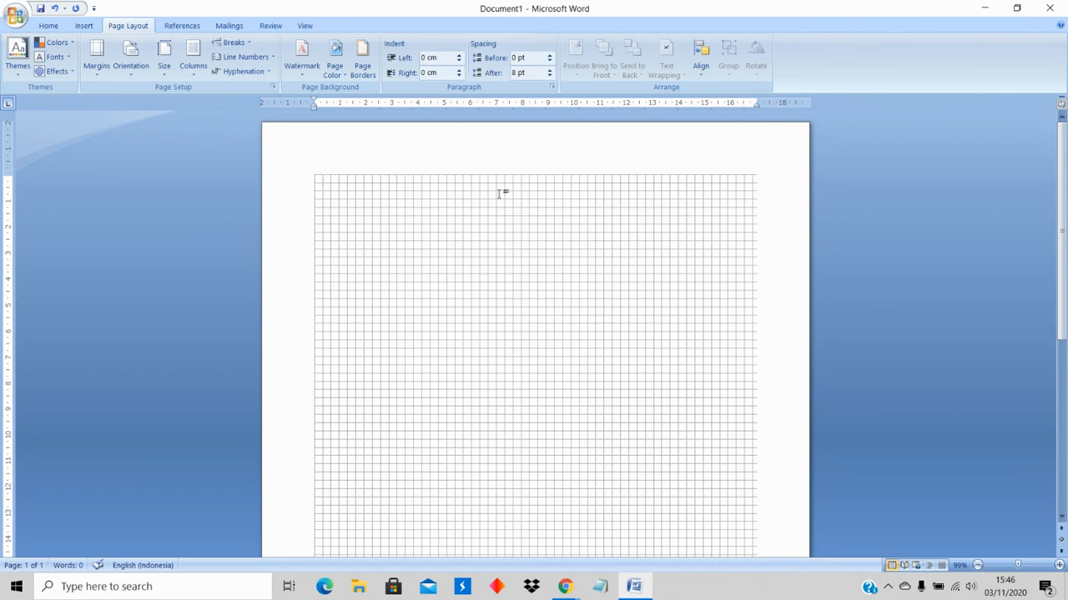
Compare the page with its gridlines hidden and shown, and inspect the new margins over the full page.
{"action": "left_click", "coordinate": [305, 26]}
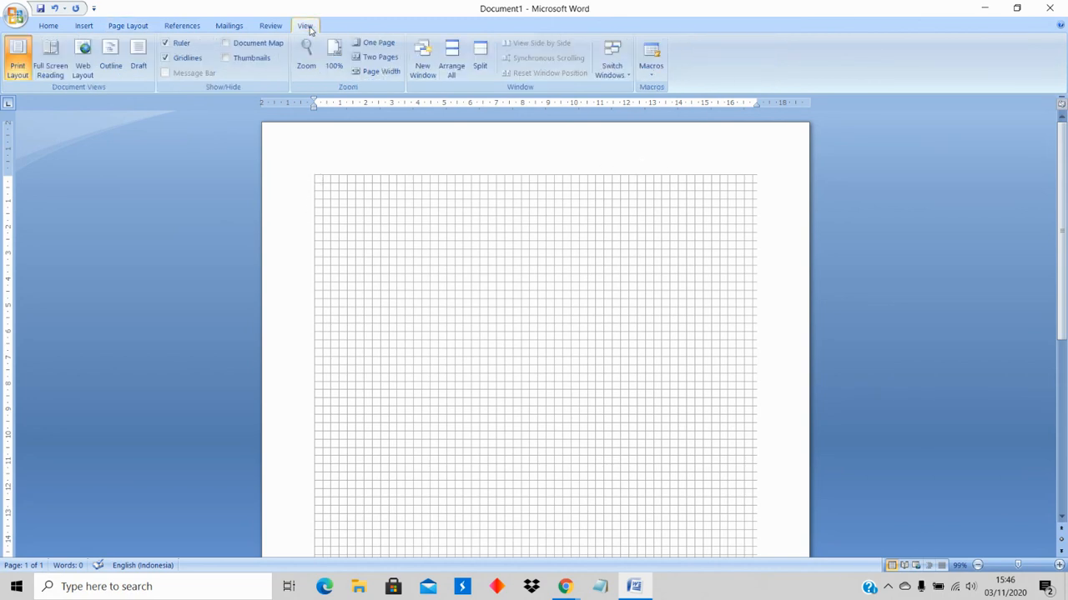
{"action": "left_click", "coordinate": [179, 59]}
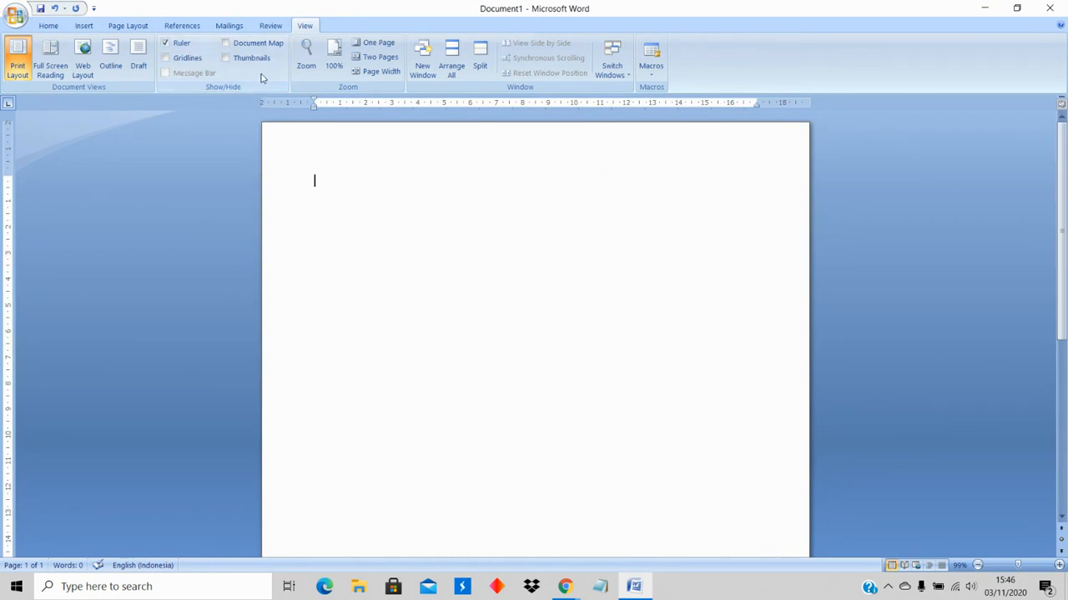
{"action": "left_click", "coordinate": [166, 58]}
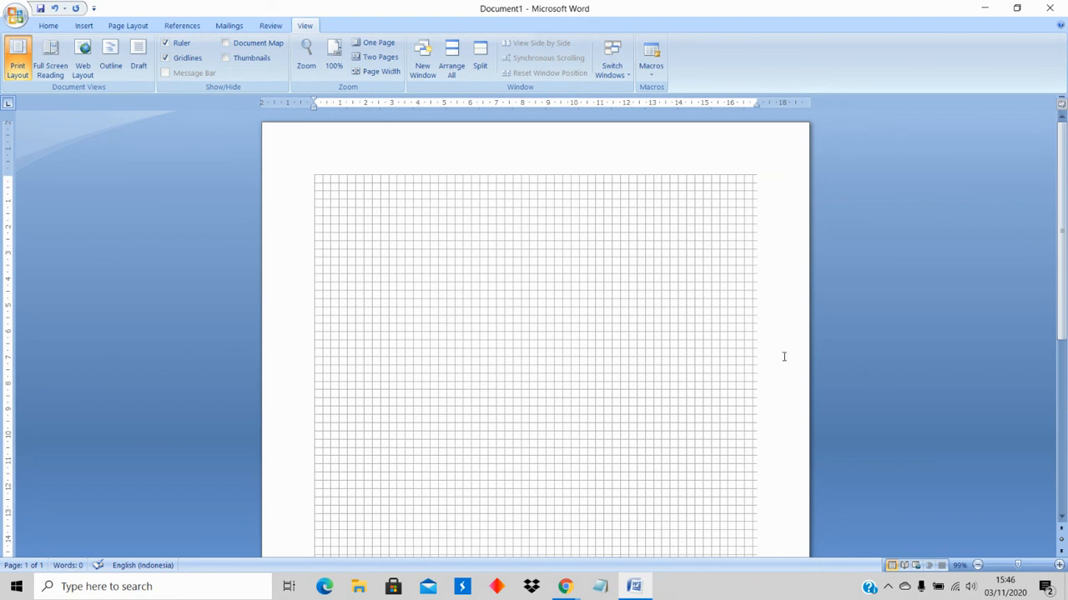
{"action": "scroll", "coordinate": [787, 231], "scroll_direction": "down", "scroll_amount": 5}
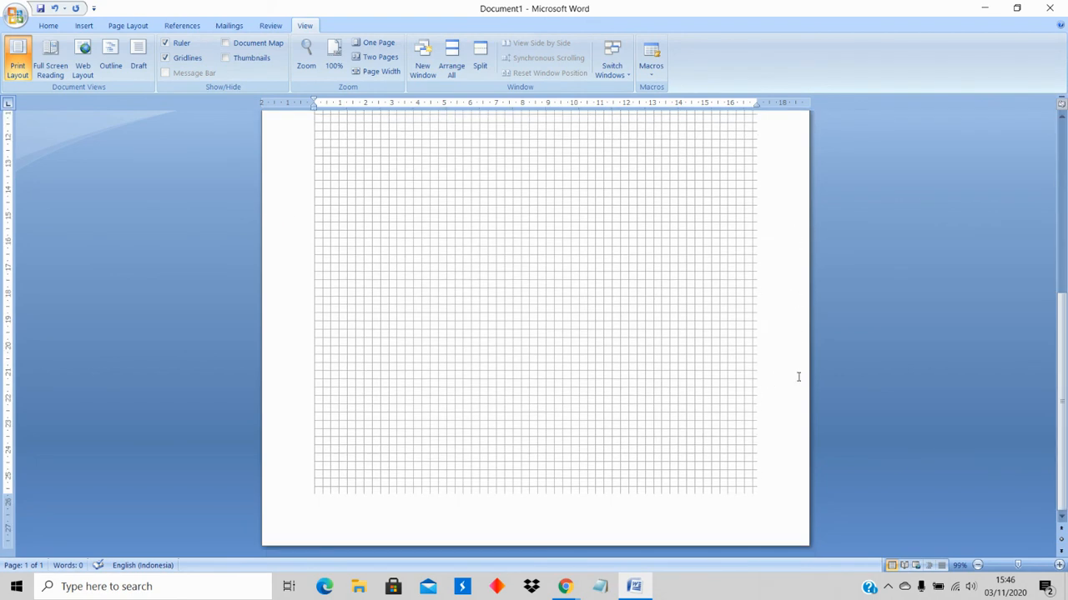
{"action": "scroll", "coordinate": [798, 377], "scroll_direction": "up", "scroll_amount": 5}
{"action": "scroll", "coordinate": [362, 215], "scroll_direction": "down", "scroll_amount": 1}
{"action": "scroll", "coordinate": [362, 214], "scroll_direction": "up", "scroll_amount": 1}
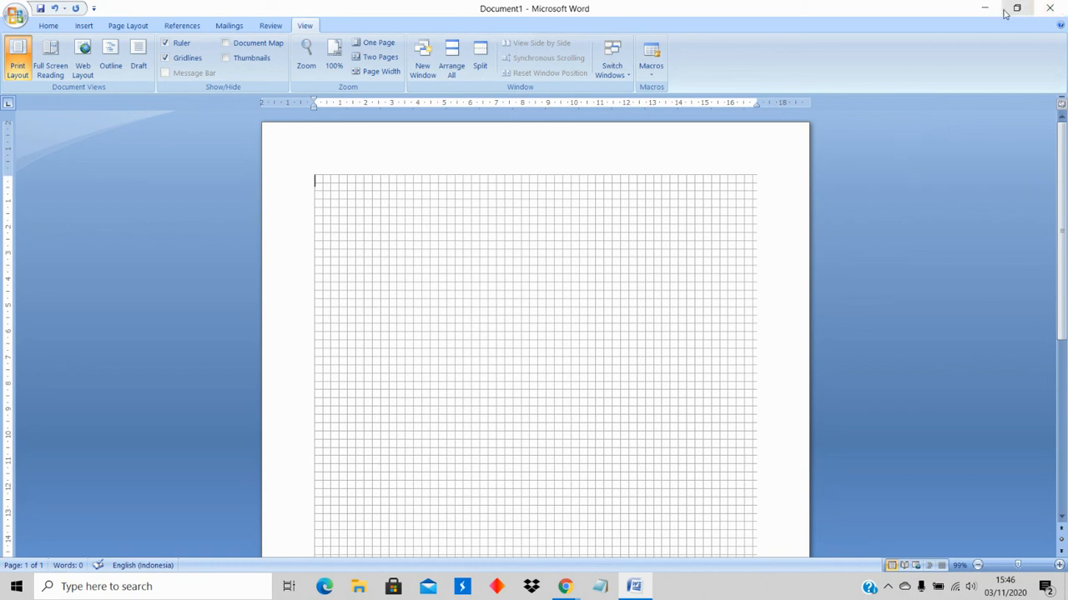
{"action": "left_click", "coordinate": [985, 10]}
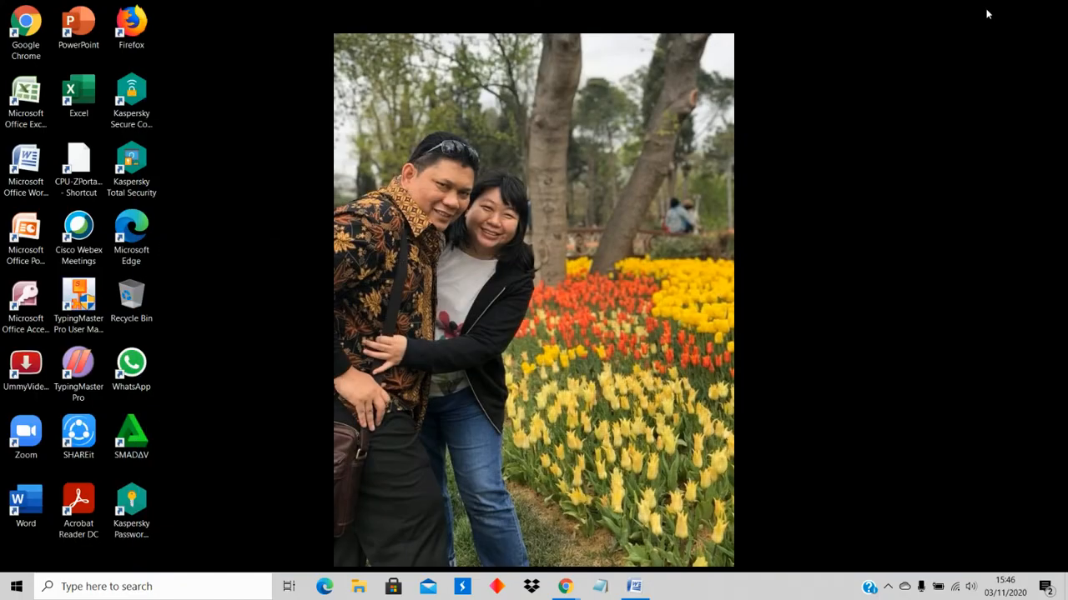
{"action": "mouse_move", "coordinate": [566, 587]}
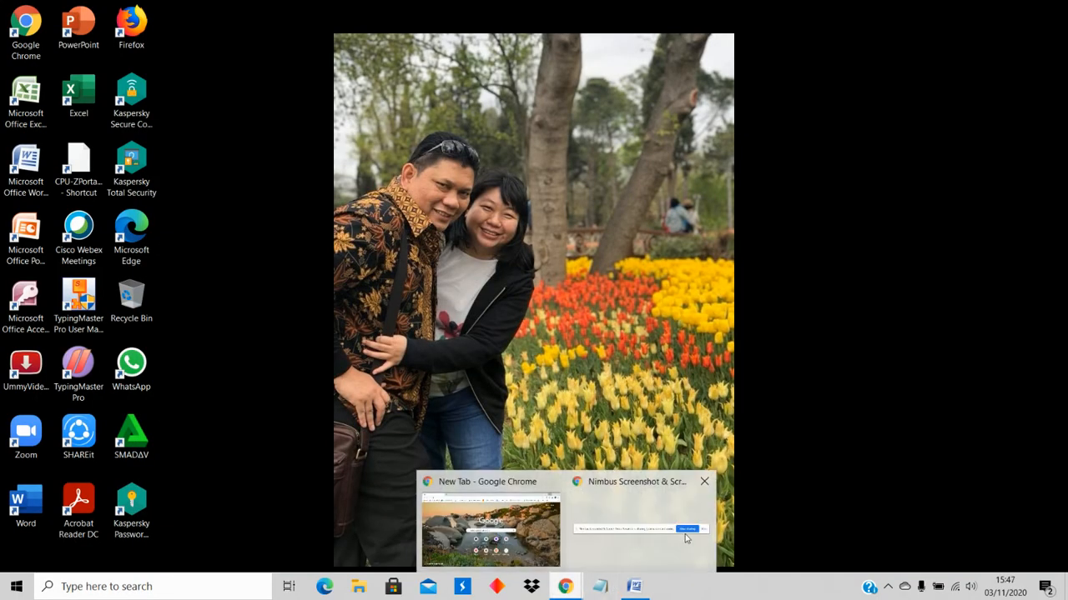
{"action": "left_click", "coordinate": [657, 548]}
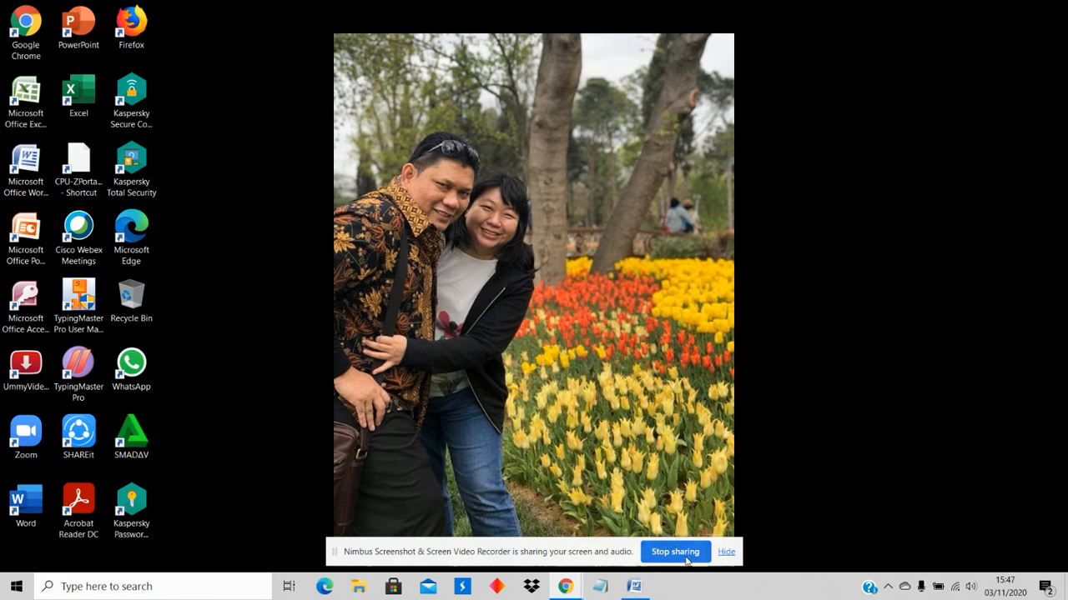